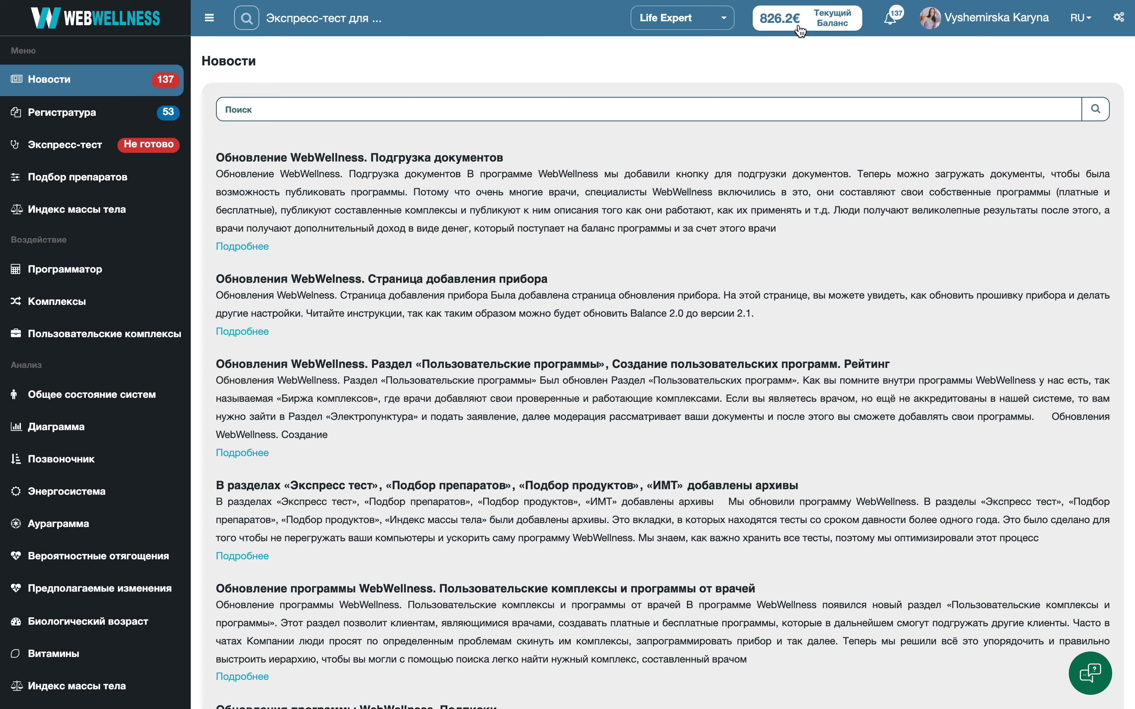
# Step: Switch the program mode to Life Expert Profi and open the Экспресс-тест page
pyautogui.click(719, 22)
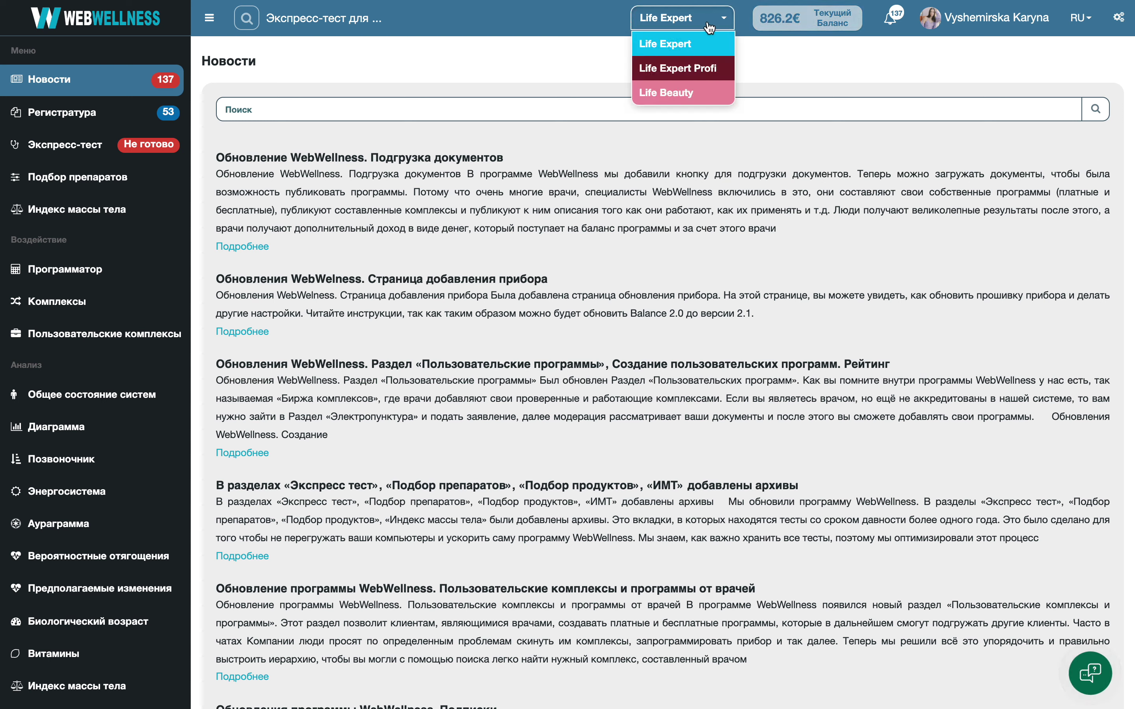
pyautogui.click(658, 67)
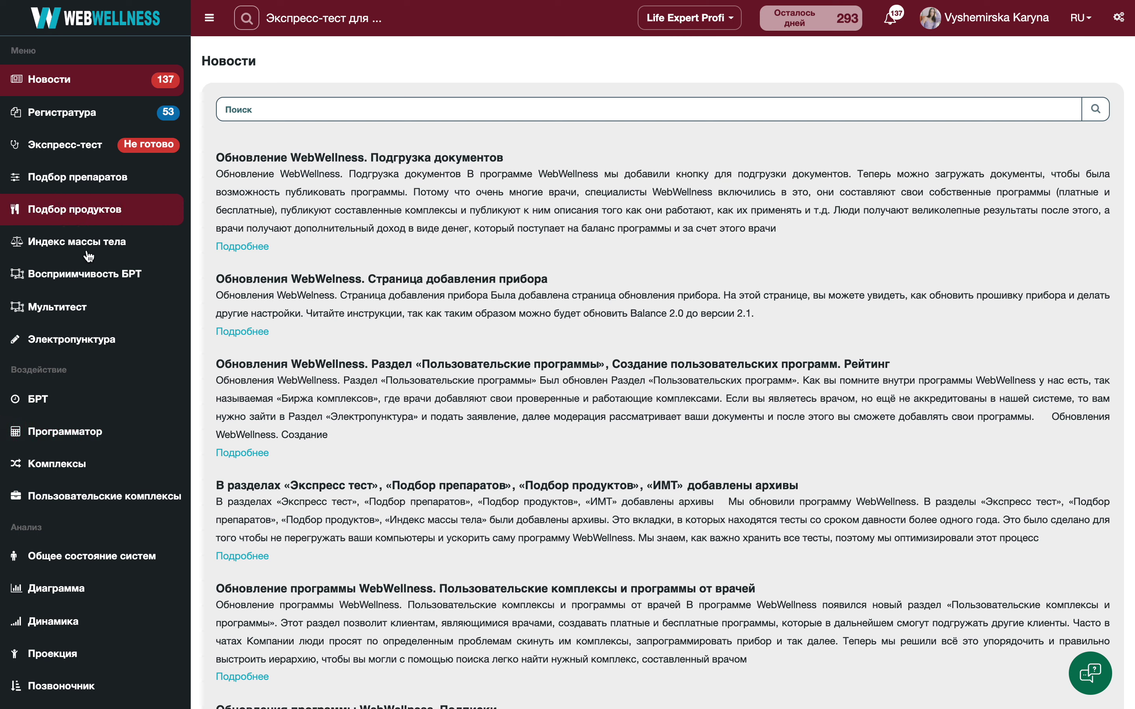
pyautogui.click(87, 149)
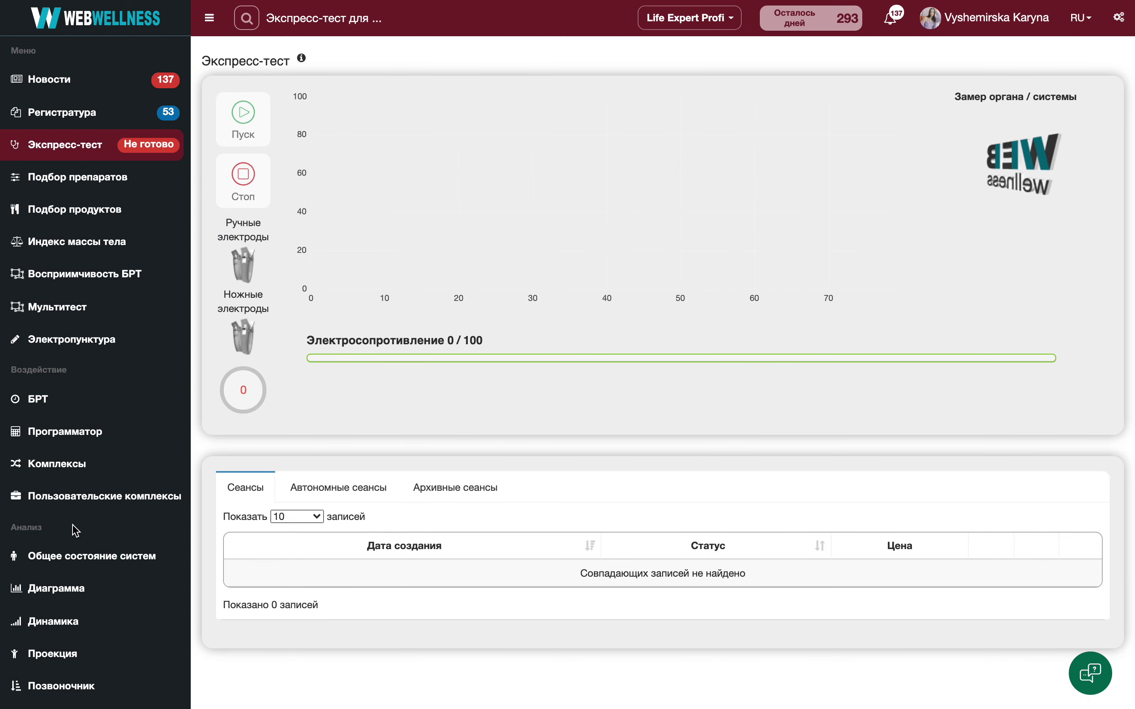
# Step: Open the Баланс page from the program's Настройка section
pyautogui.scroll(-10, 69, 607)
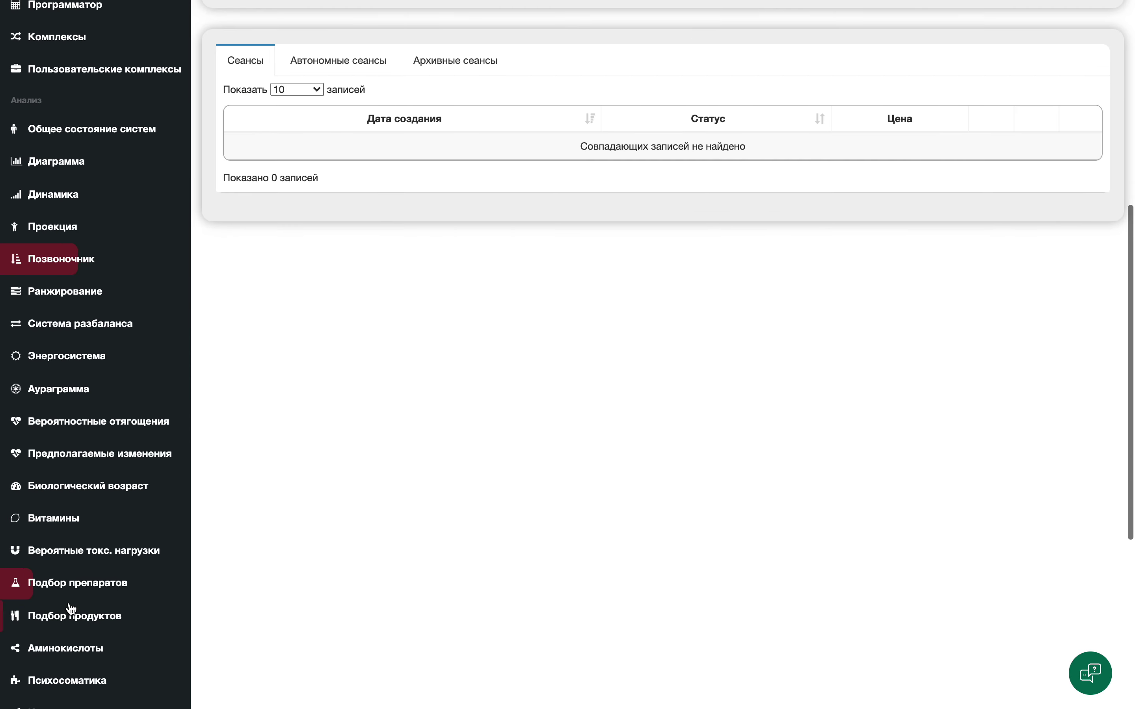
pyautogui.scroll(-8, 71, 609)
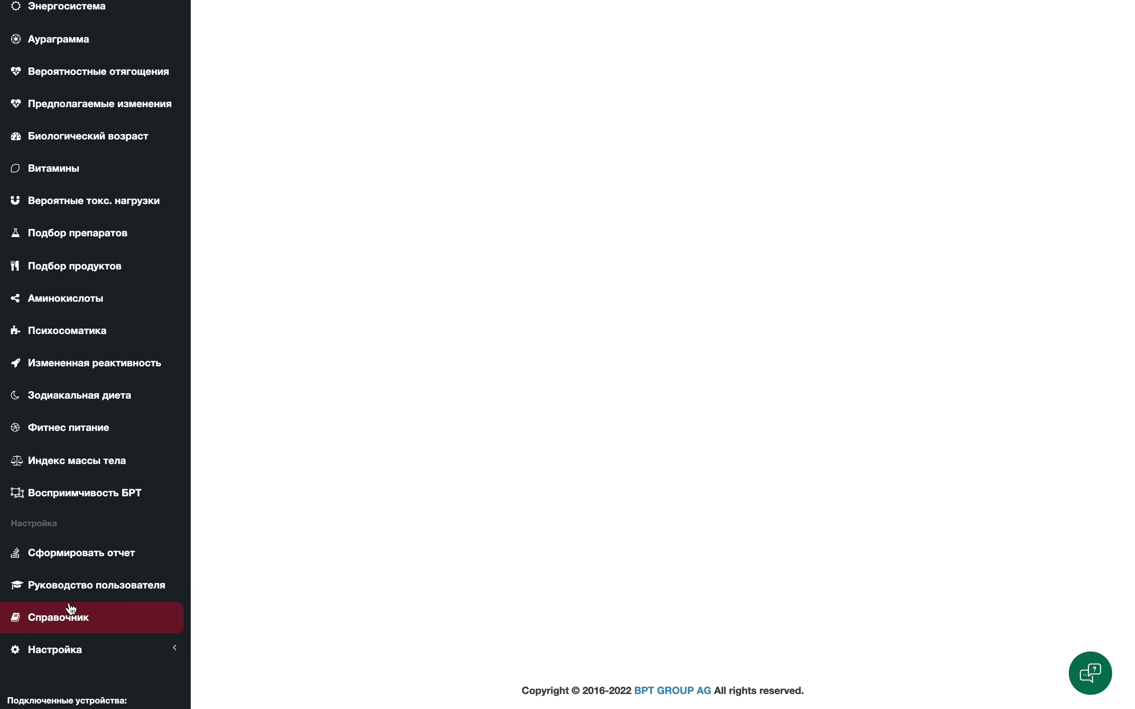
pyautogui.click(173, 658)
pyautogui.scroll(-2, 78, 677)
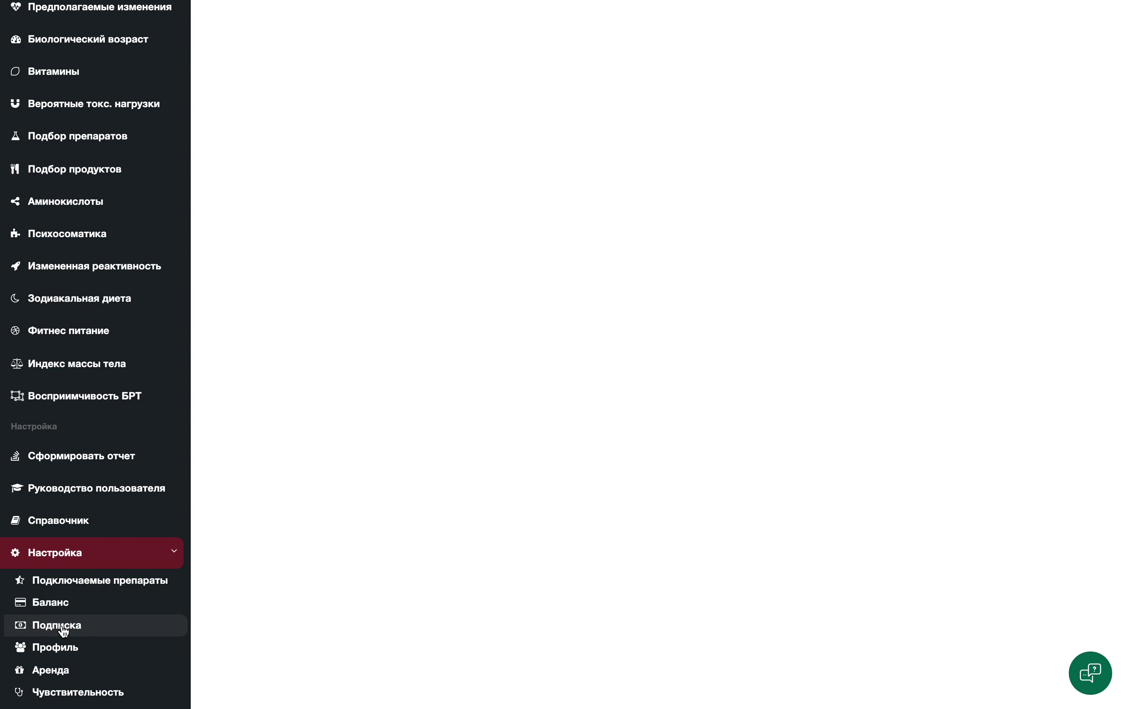
pyautogui.click(65, 605)
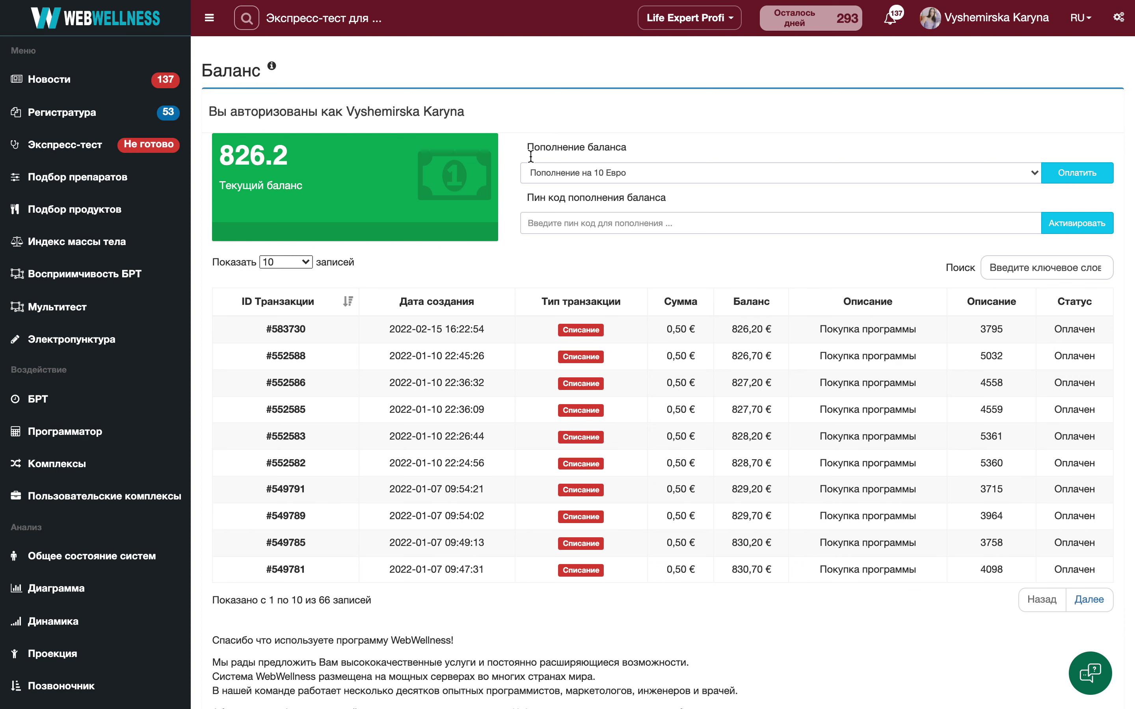
# Step: View the available balance top-up amounts and the Баланс page's help information, closing both without choosing anything
pyautogui.click(1033, 172)
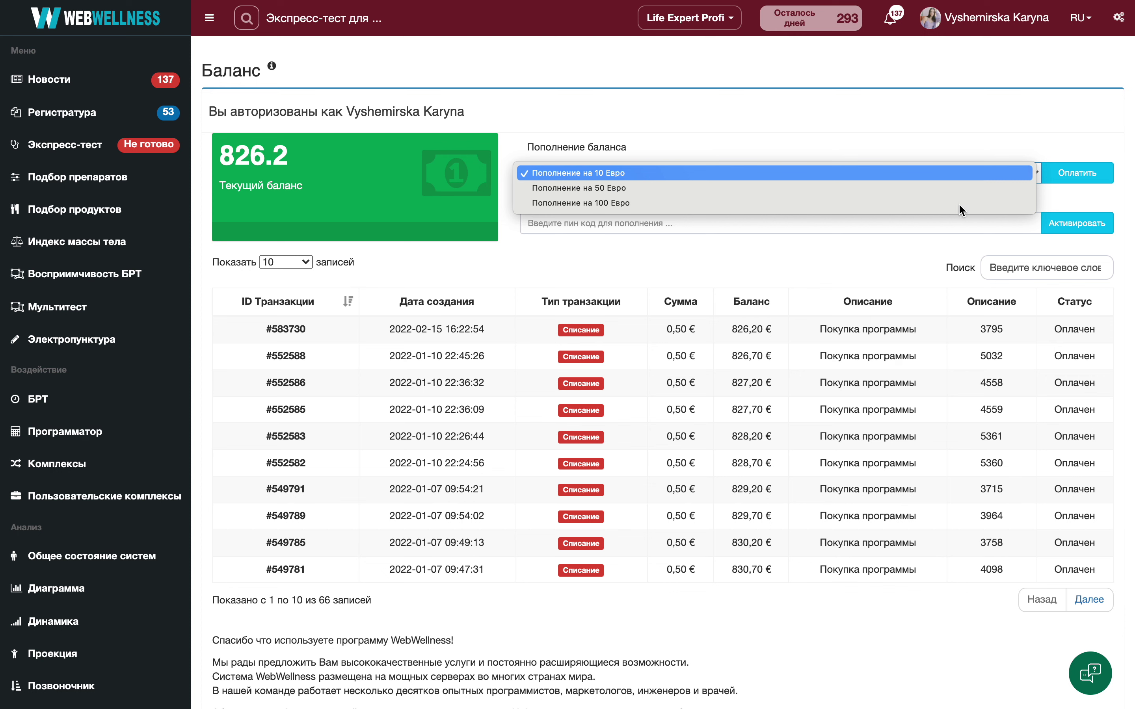
pyautogui.click(960, 126)
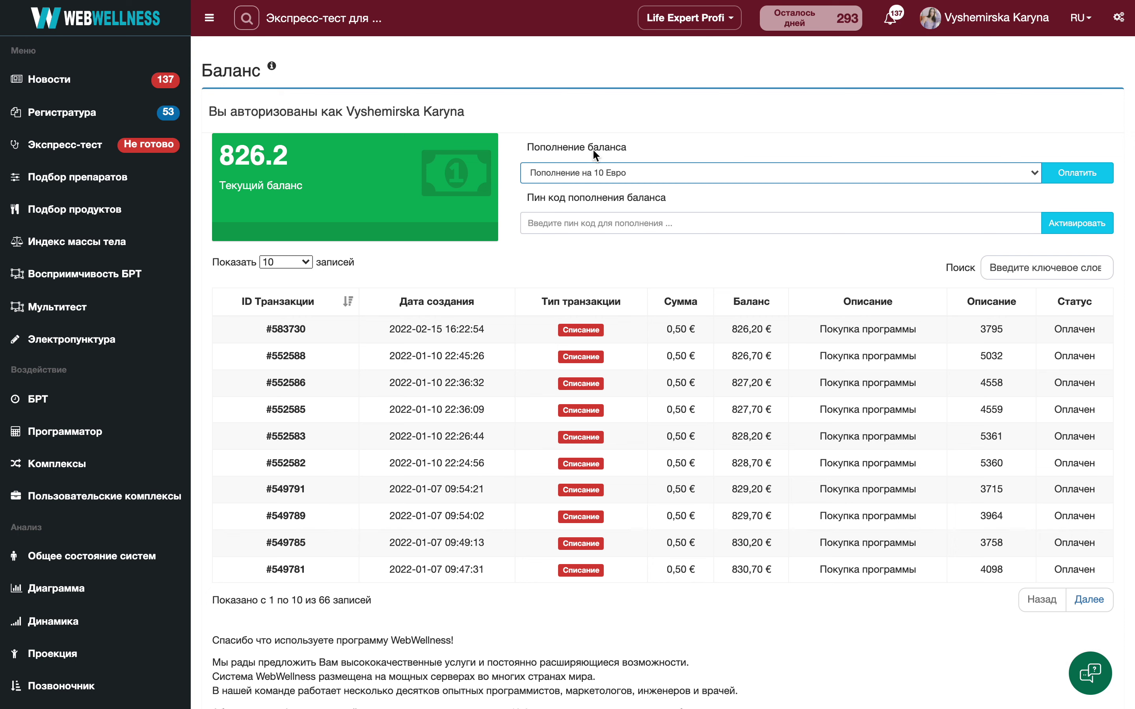
pyautogui.click(272, 71)
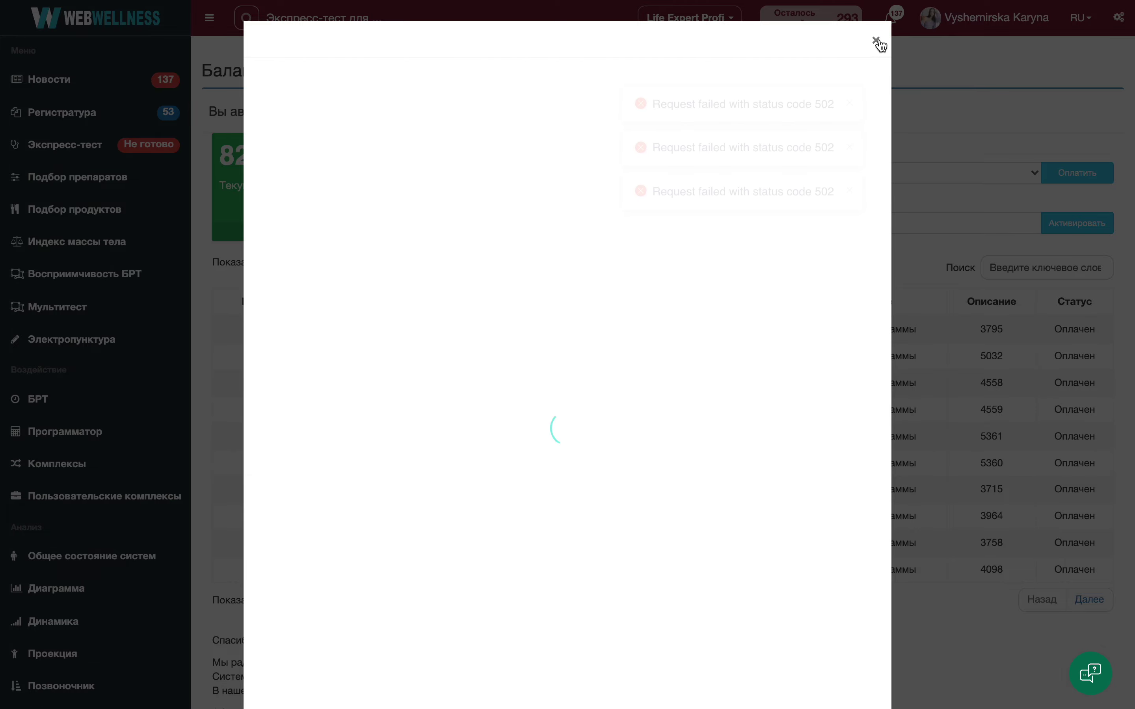
pyautogui.click(877, 41)
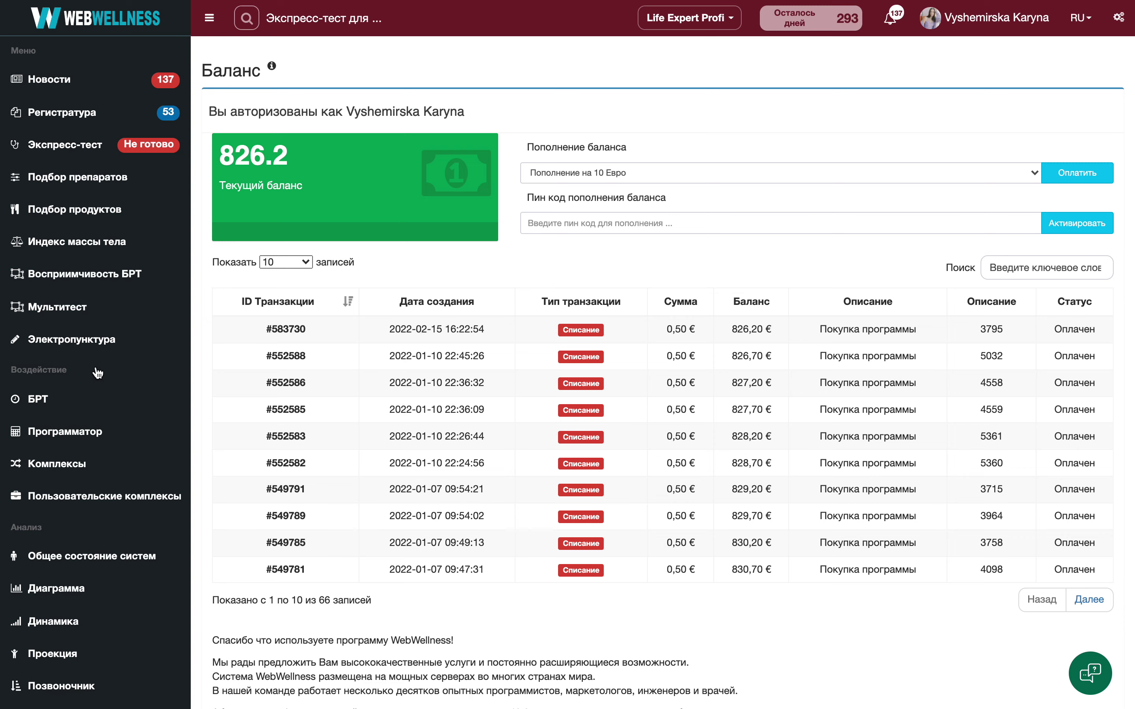
# Step: Open the Подписка page from the Настройка section to show the subscription plans
pyautogui.scroll(-5, 97, 372)
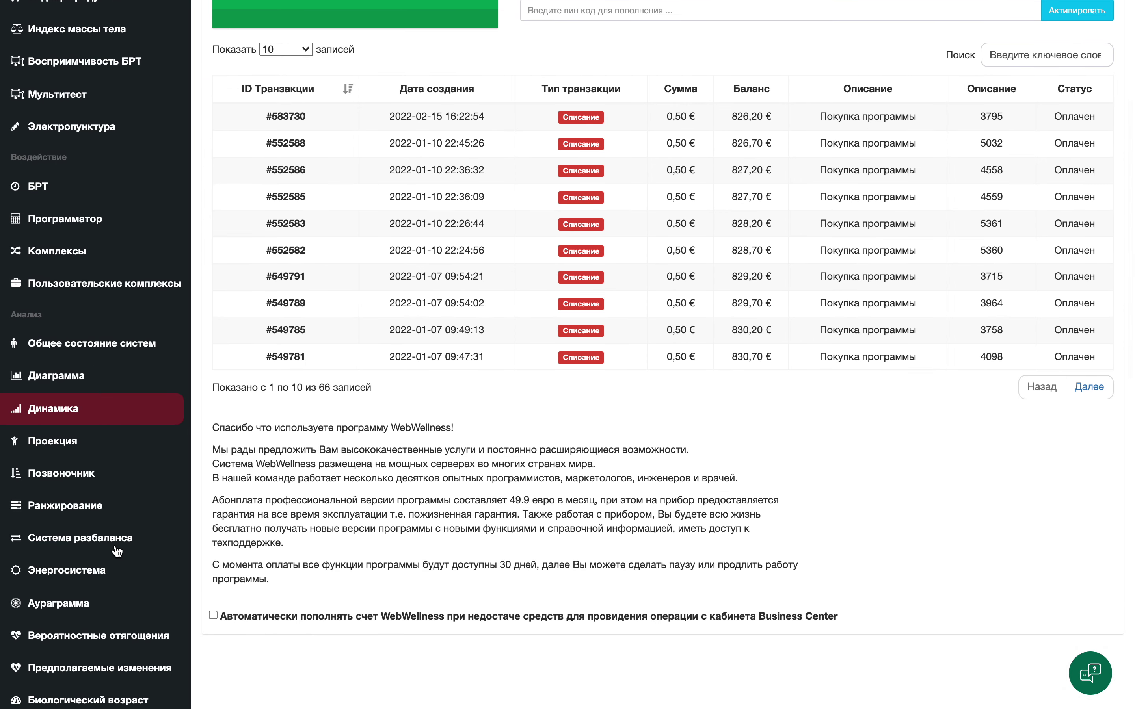
pyautogui.scroll(-6, 116, 551)
pyautogui.scroll(-1, 120, 552)
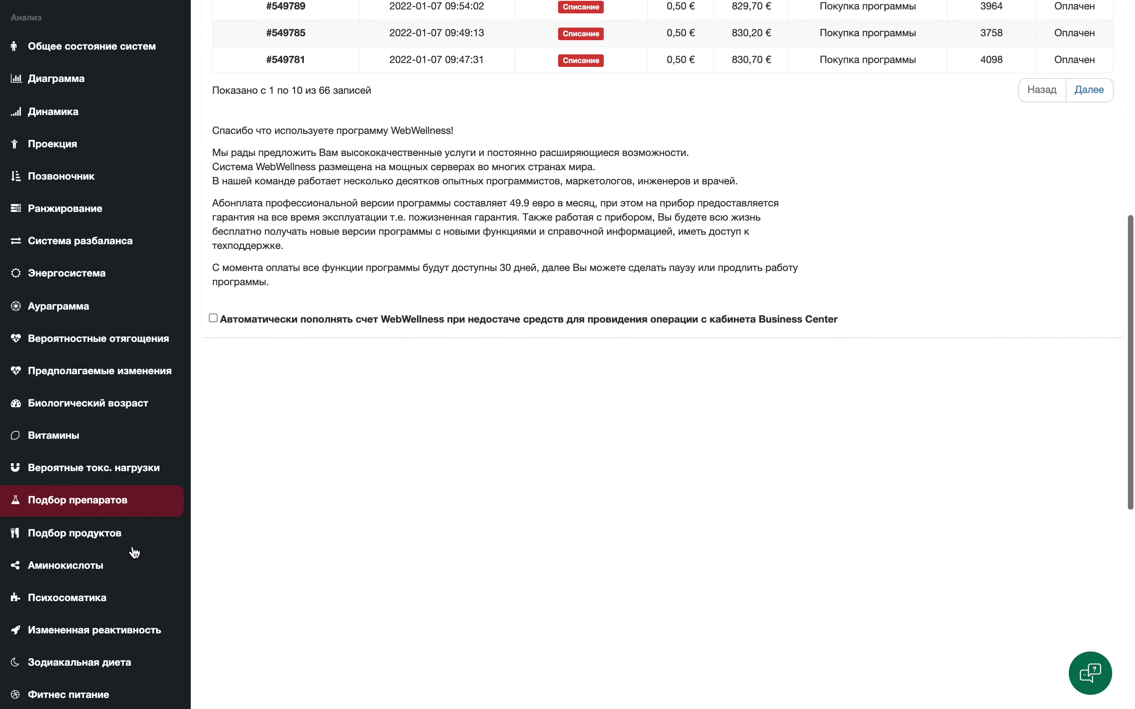
pyautogui.scroll(-10, 133, 551)
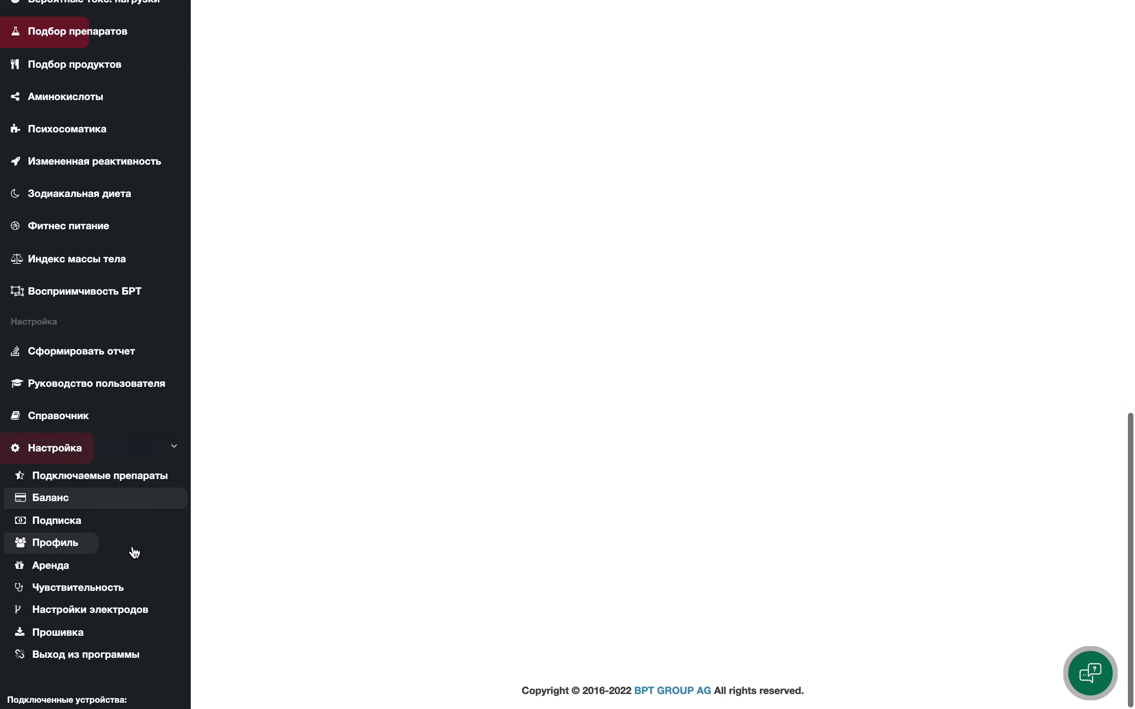
pyautogui.click(57, 522)
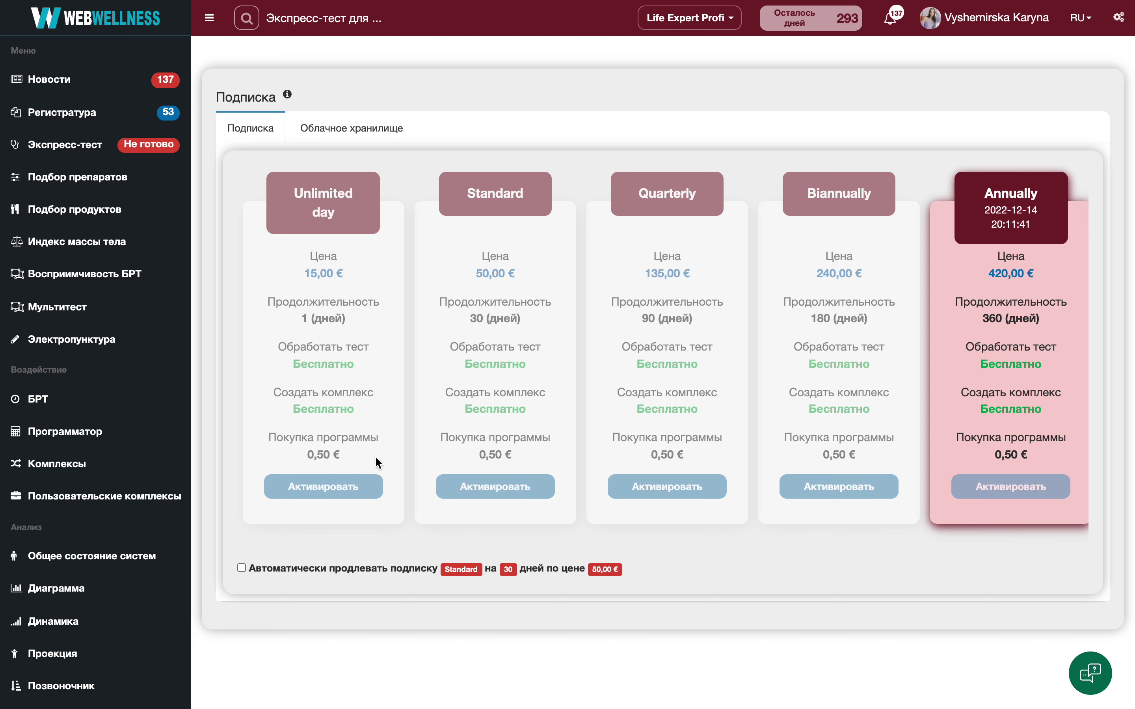
# Step: Turn on automatic renewal of the Standard subscription and turn it off again
pyautogui.click(241, 569)
pyautogui.click(242, 568)
# Step: Take WebWellness out of full screen, switch to Safari and open bc.businessprocess.biz in a new tab
pyautogui.moveTo(64, 2)
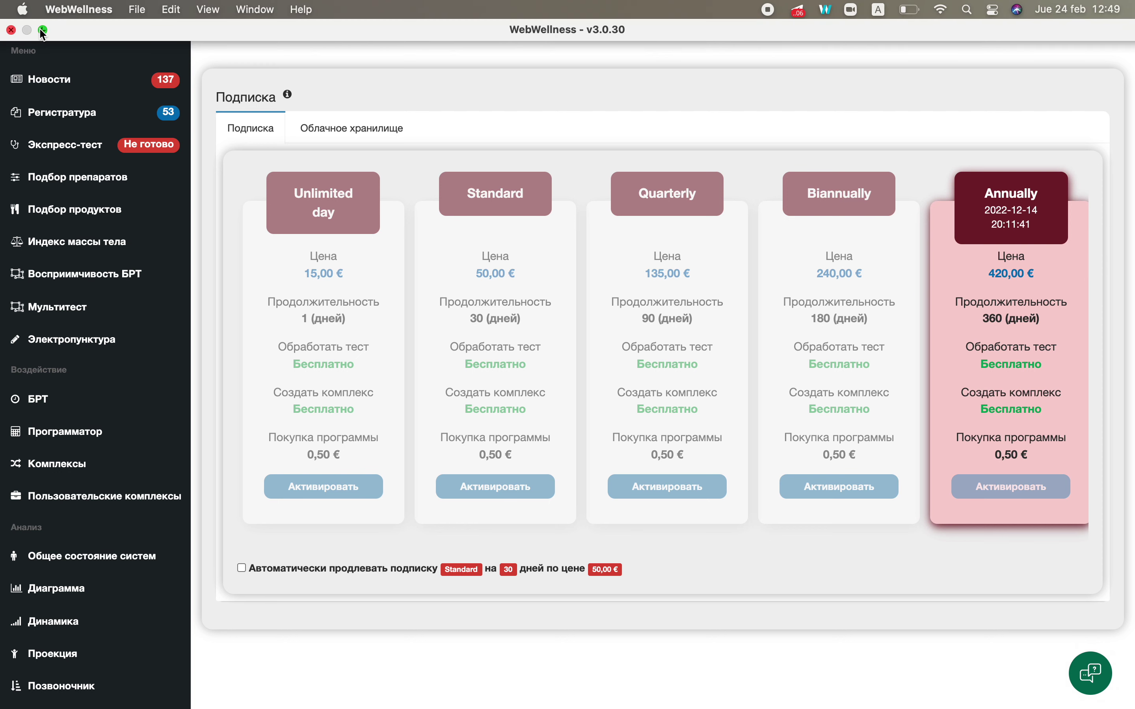
pyautogui.click(42, 31)
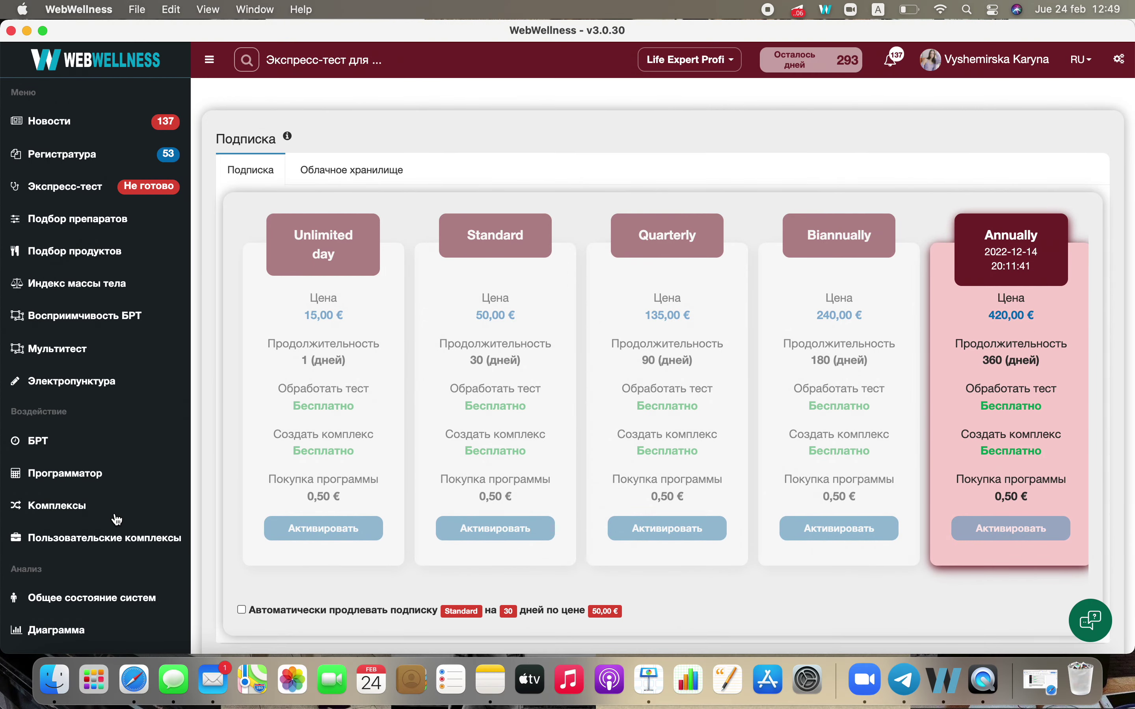
pyautogui.click(140, 685)
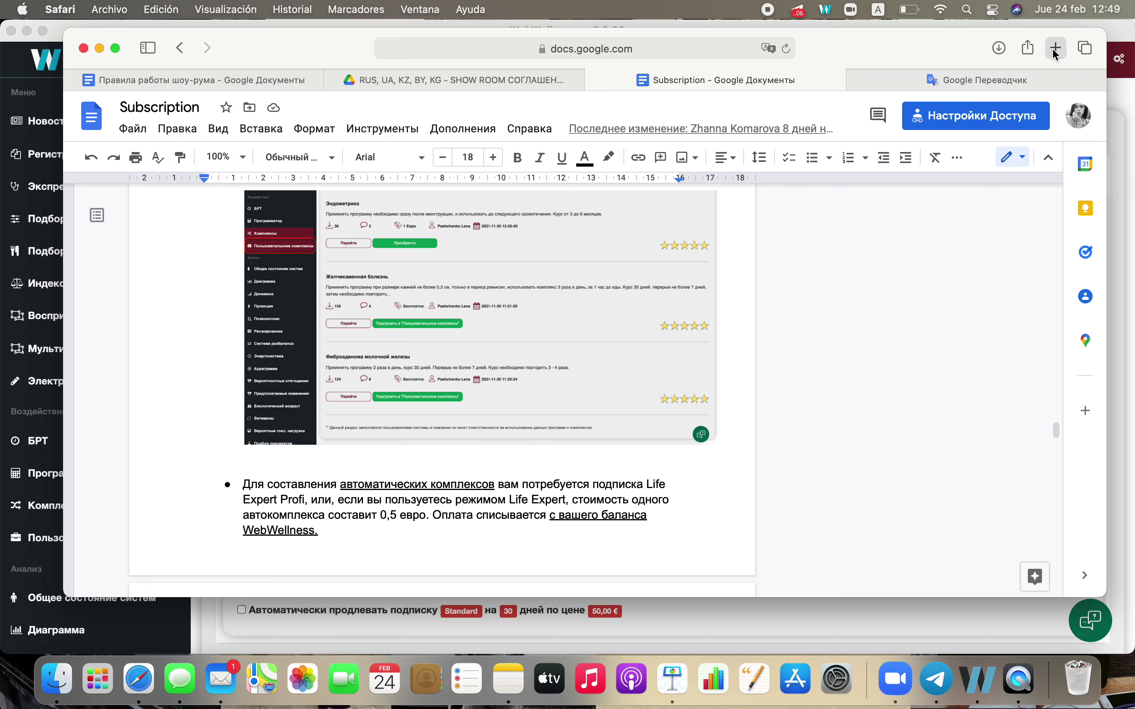
pyautogui.click(1055, 49)
pyautogui.write('bc')
pyautogui.press('Return')
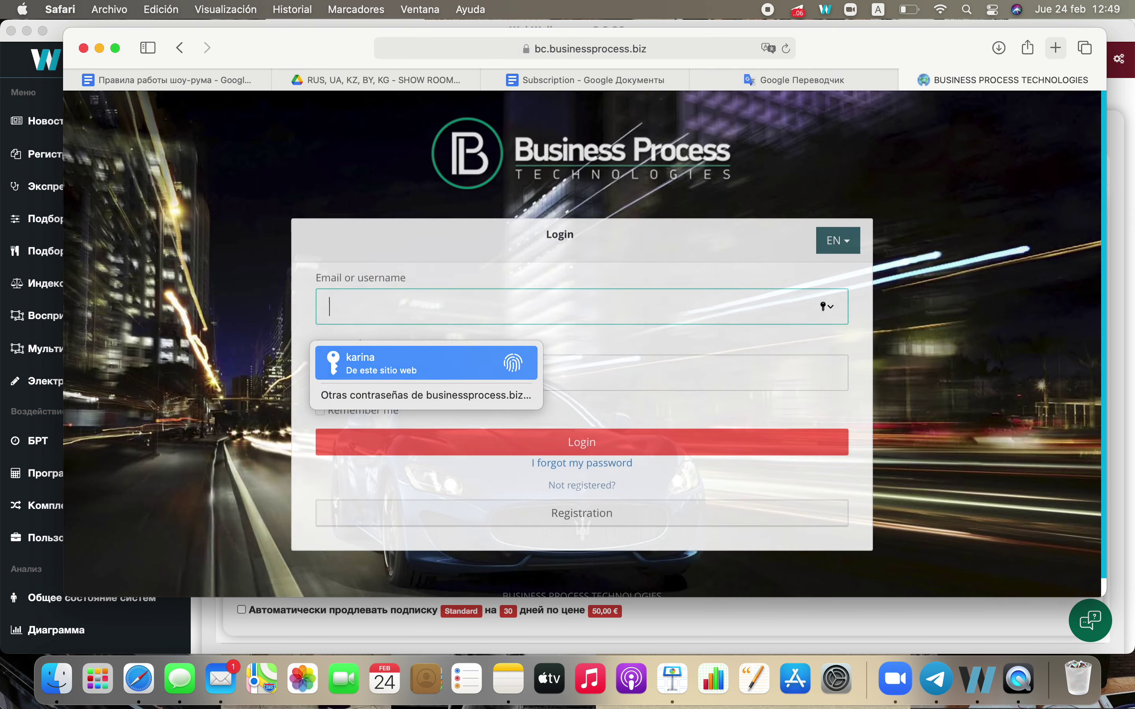
# Step: Log in to the business centre with the saved username and account password, and skip the introductory tour
pyautogui.press('Return')
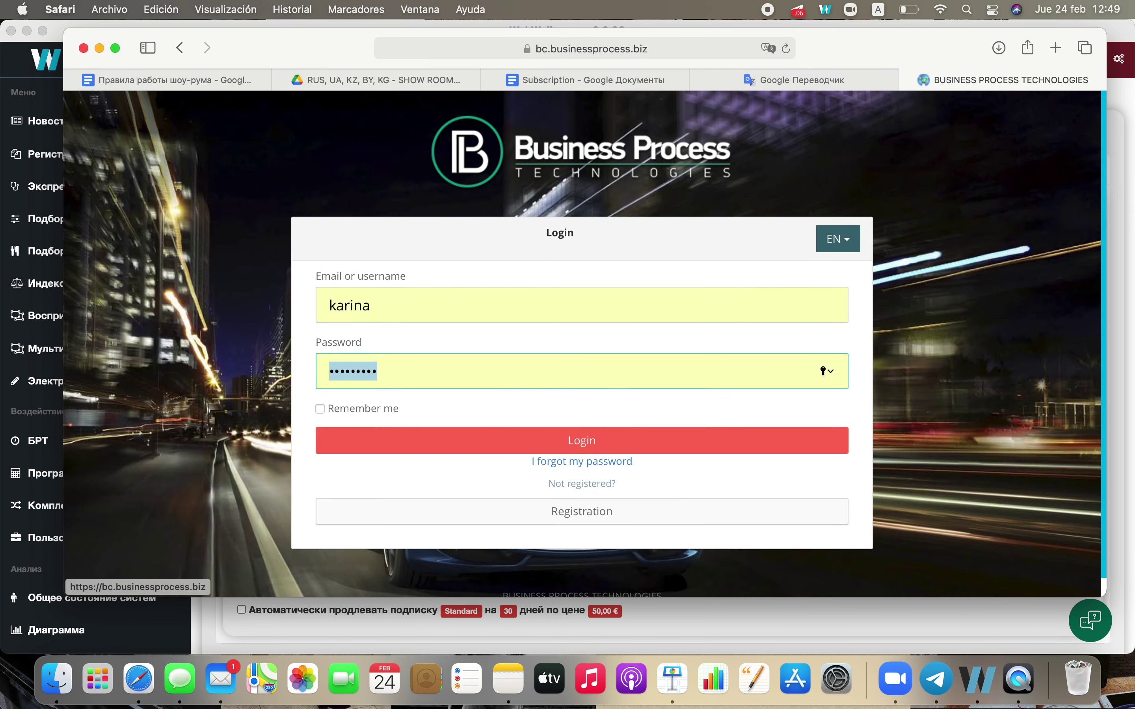
pyautogui.press('Return')
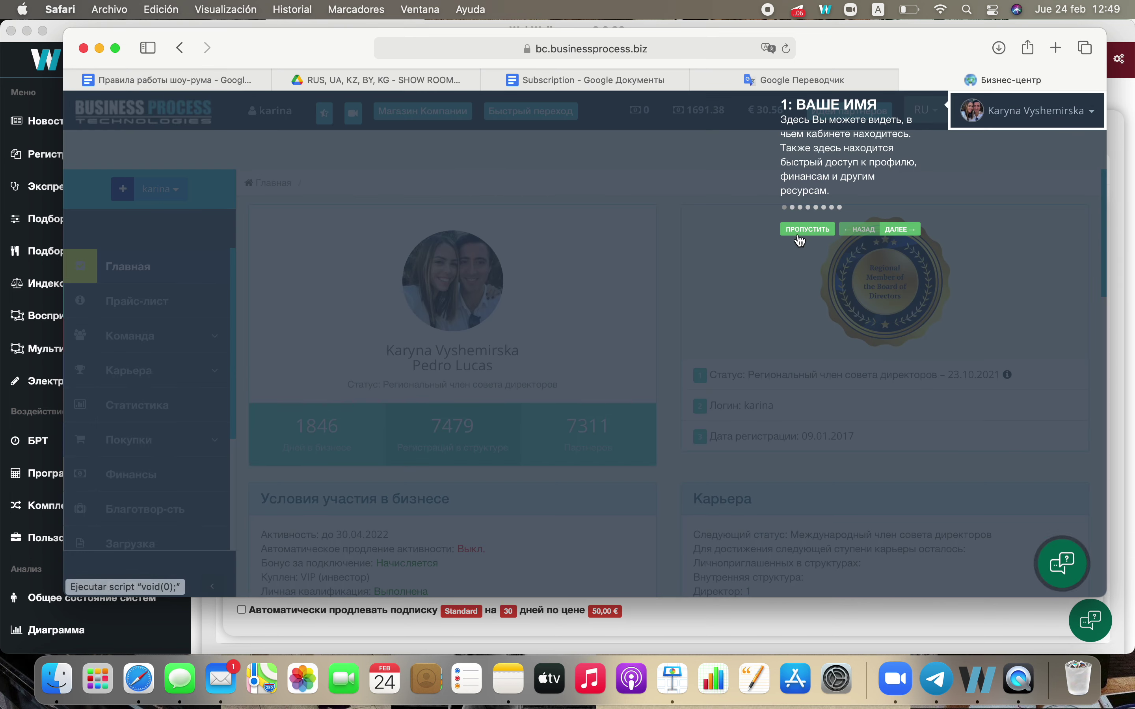
pyautogui.click(802, 232)
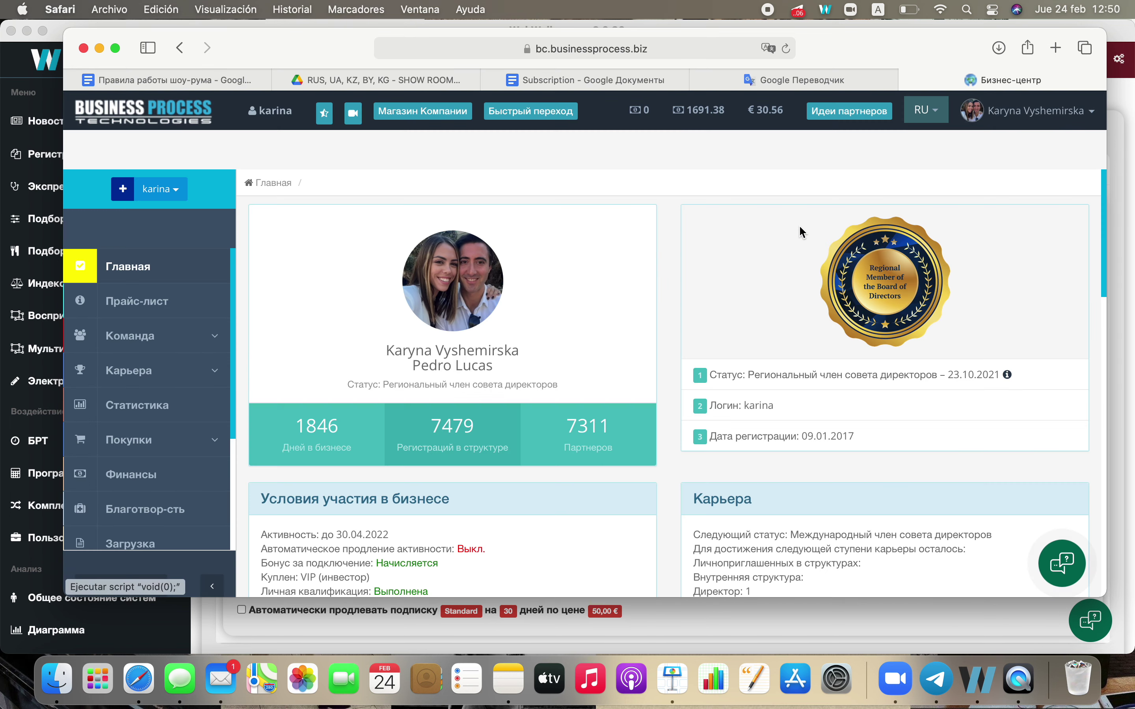
# Step: Put the browser in full screen and open the company shop's product catalogue for a new order
pyautogui.click(114, 48)
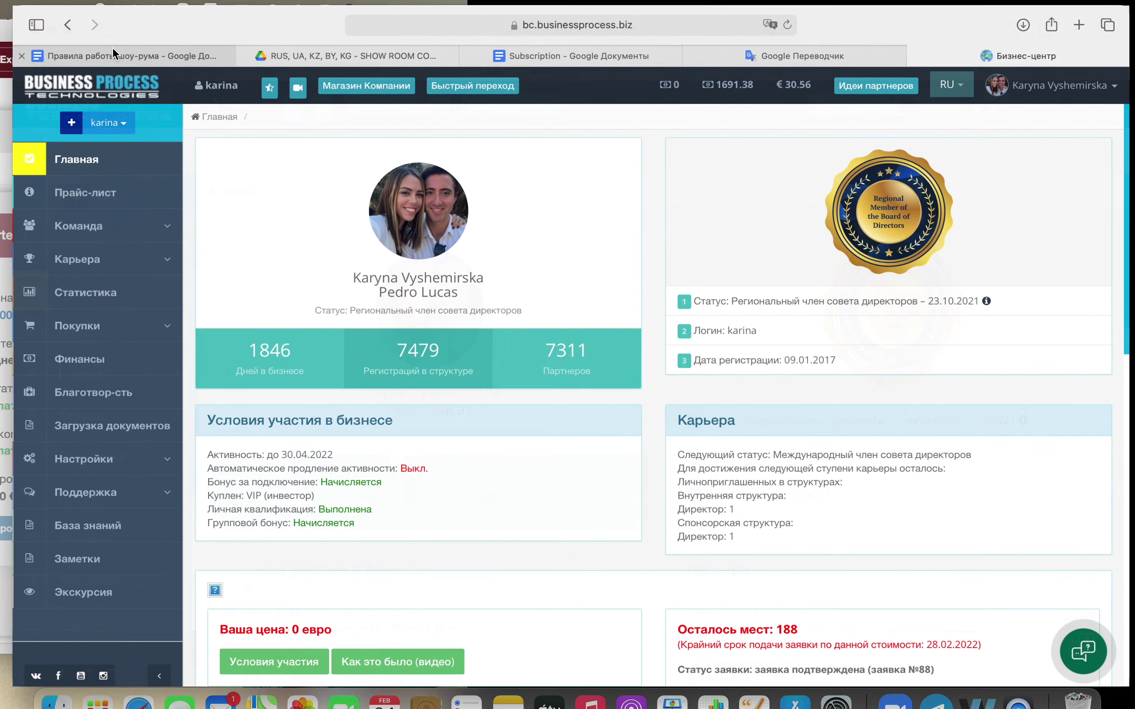
pyautogui.click(340, 90)
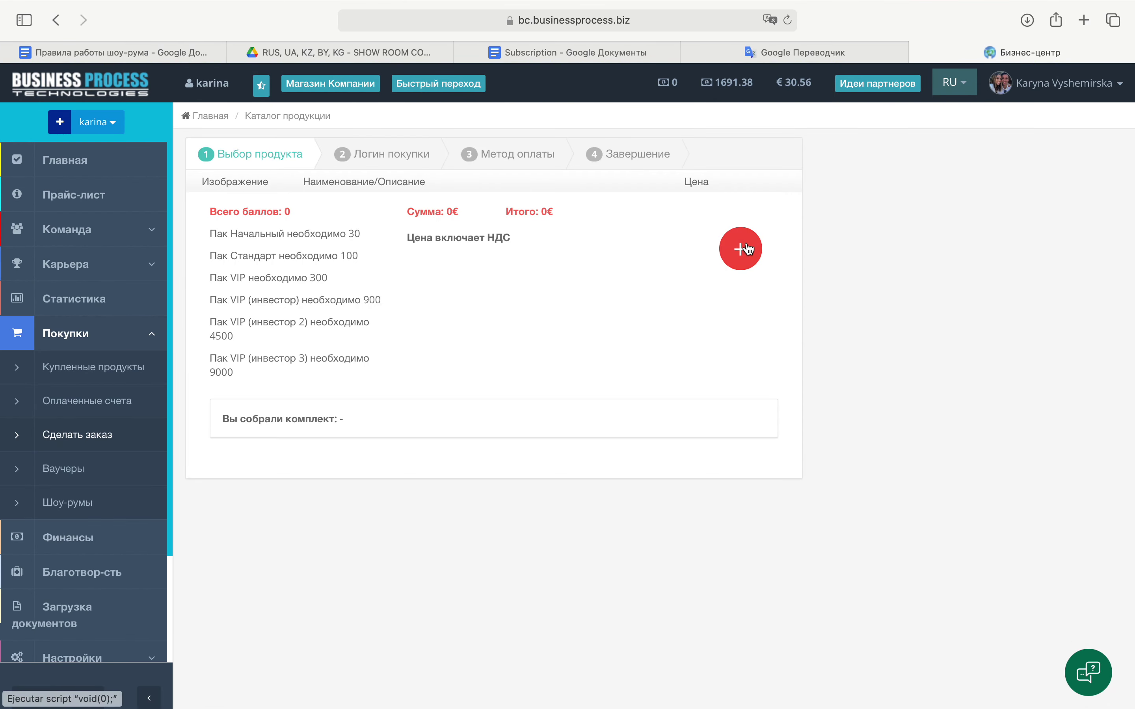
pyautogui.click(746, 262)
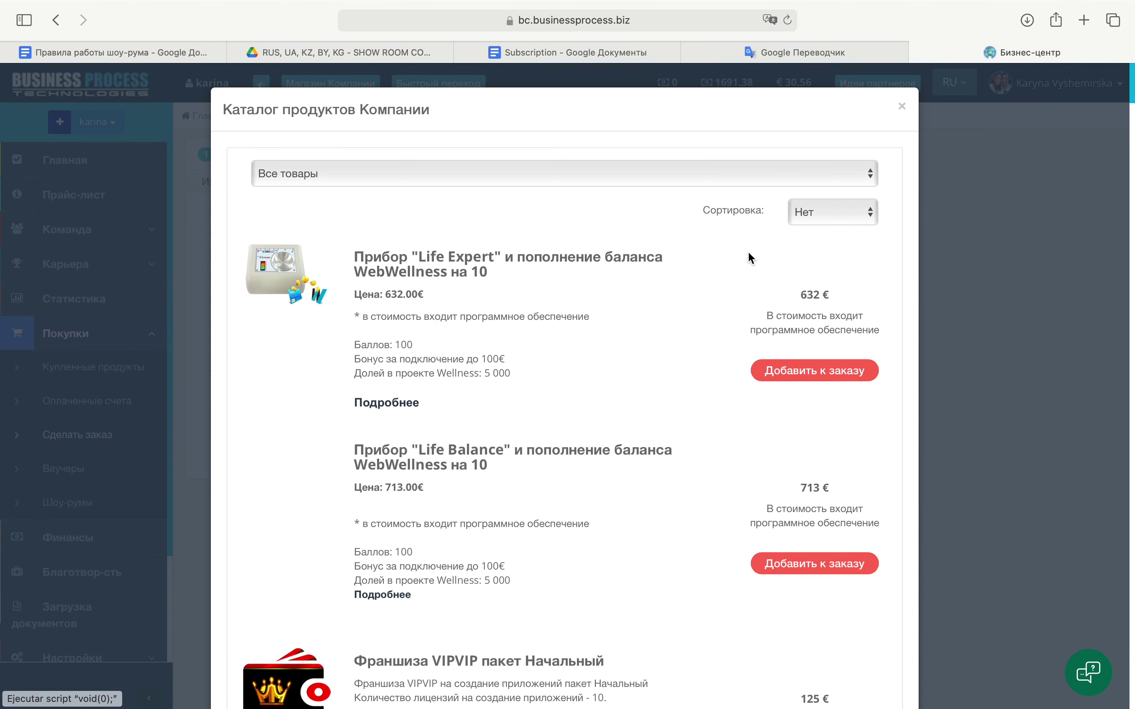
# Step: Filter the product catalogue to the WebWellness category and sort it by increasing price
pyautogui.click(698, 174)
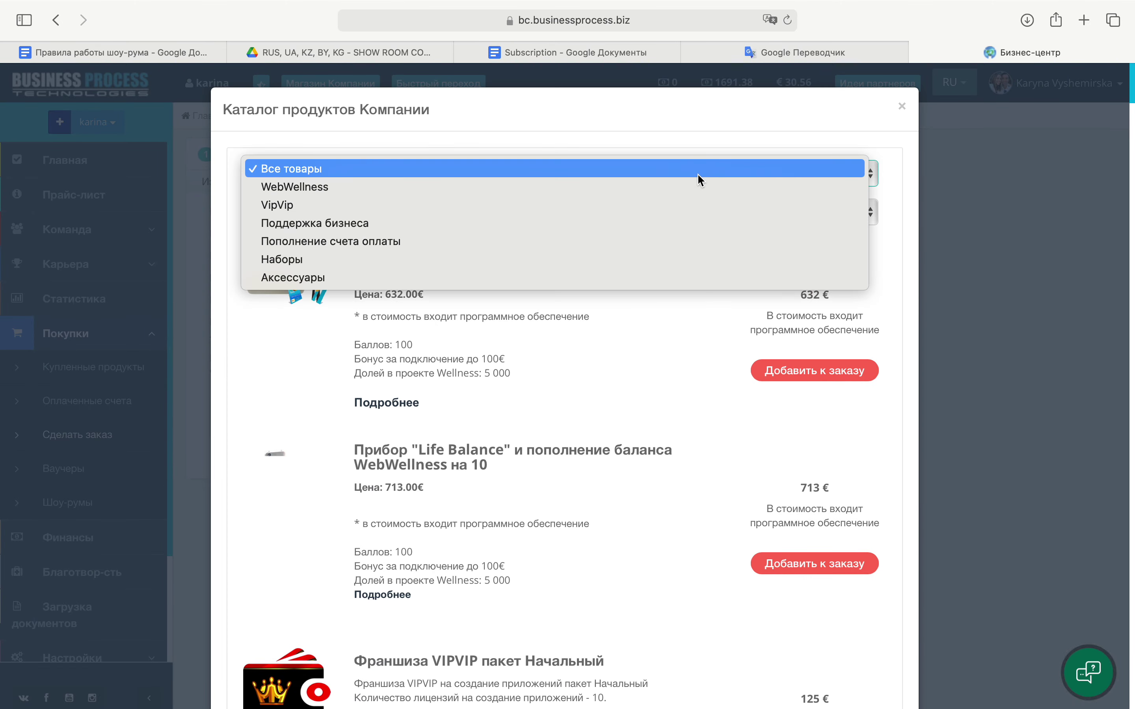
pyautogui.click(660, 186)
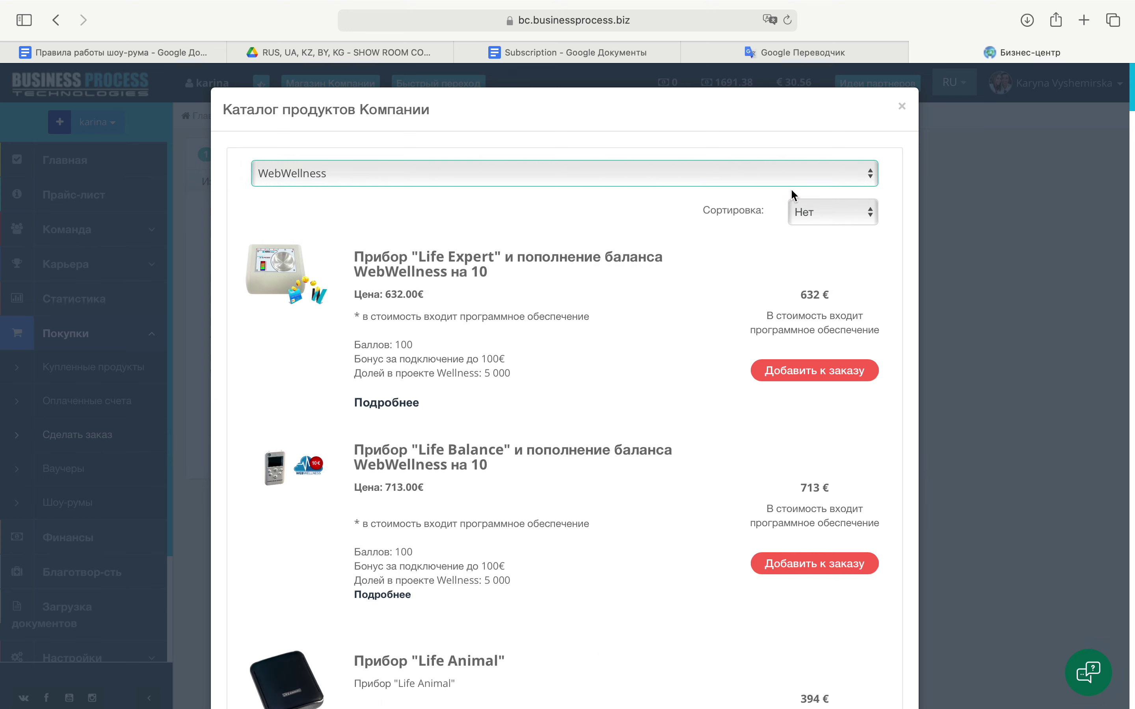
pyautogui.click(817, 210)
pyautogui.click(839, 224)
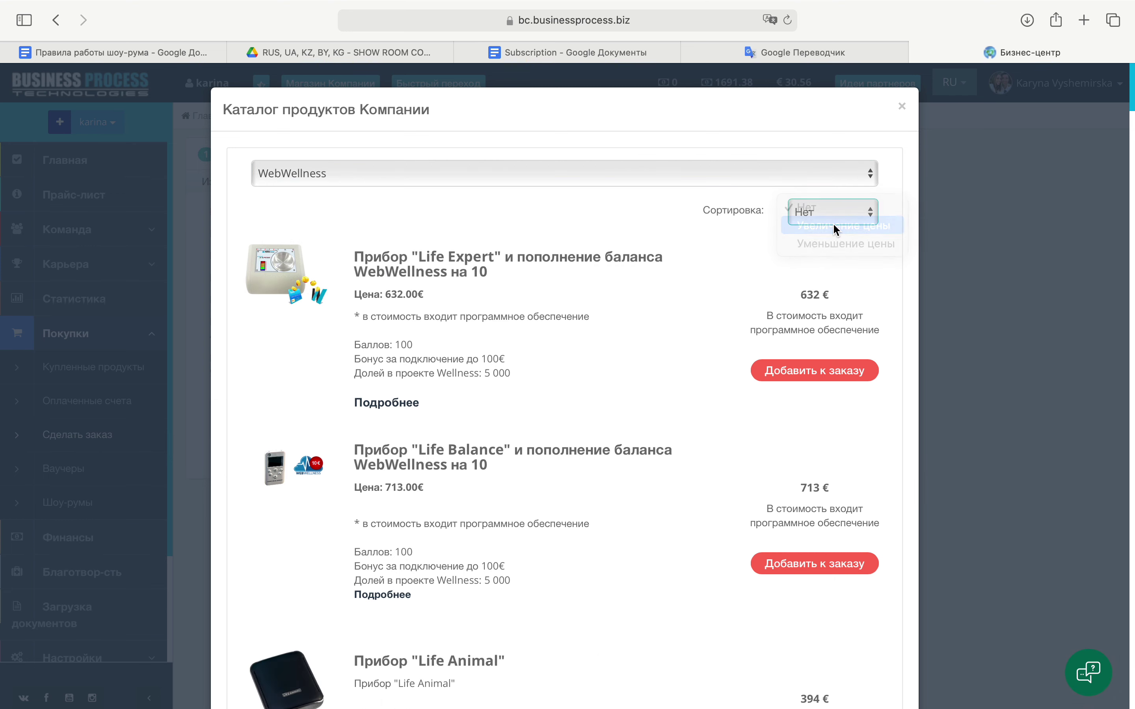
# Step: Look through the catalogue for WebWellness top-up products and examine the 12-month business-place activity offer for 150€
pyautogui.scroll(-15, 595, 344)
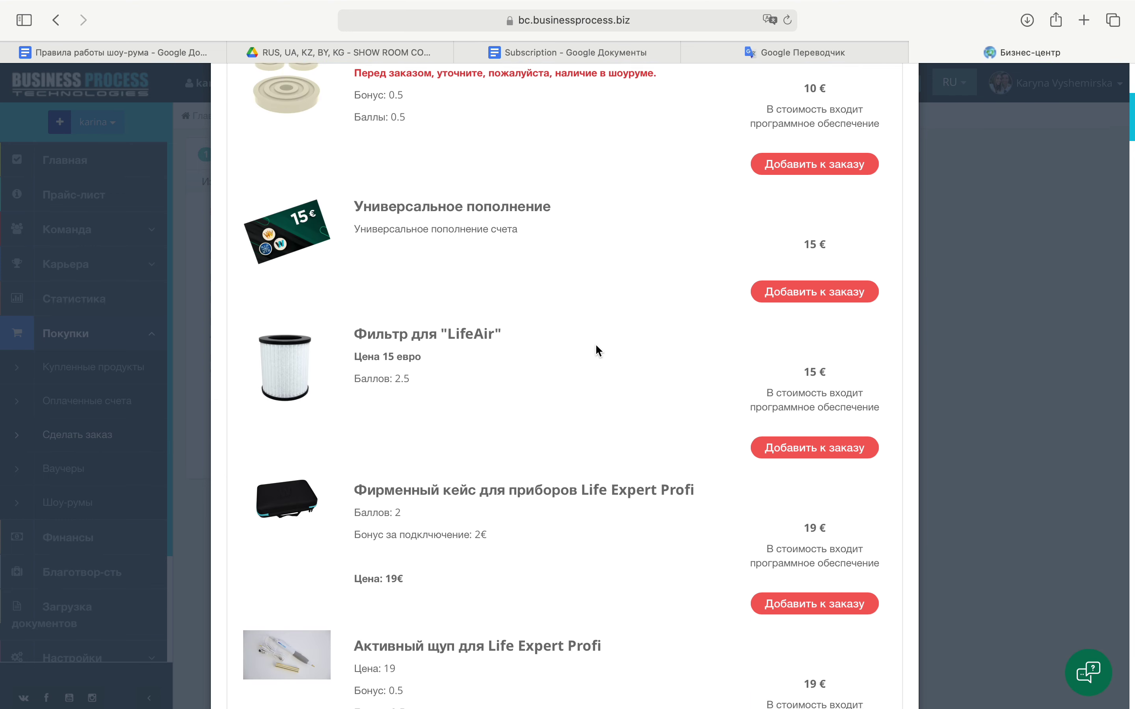
pyautogui.scroll(-20, 595, 344)
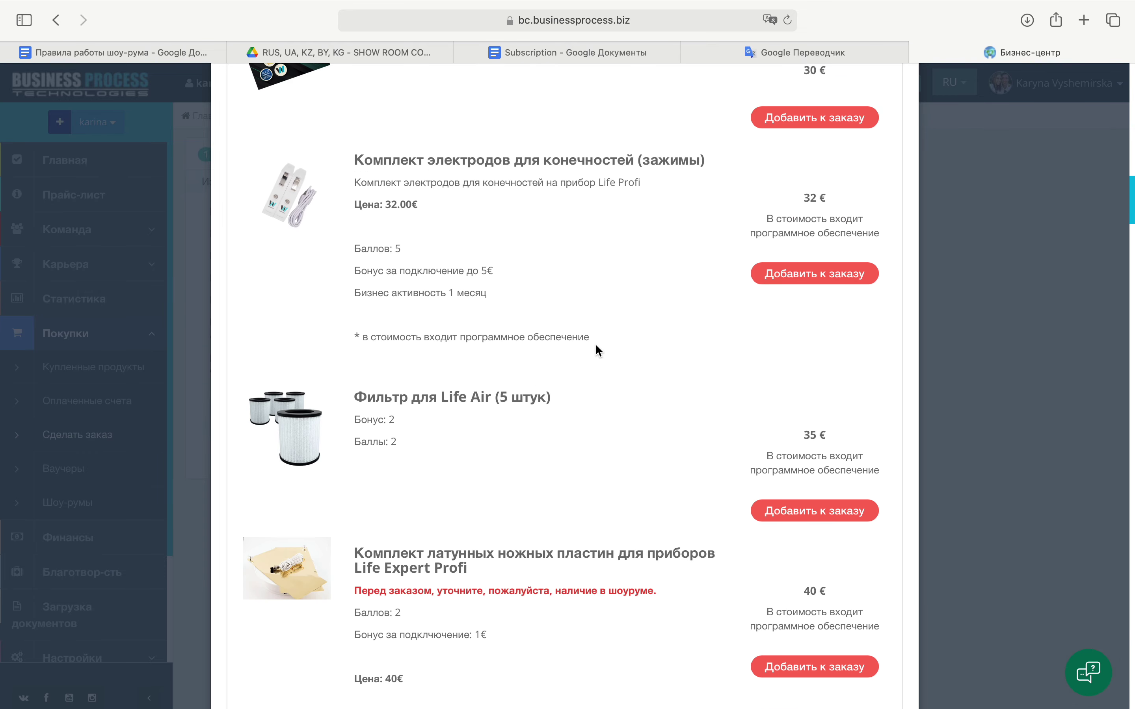
pyautogui.scroll(-20, 596, 347)
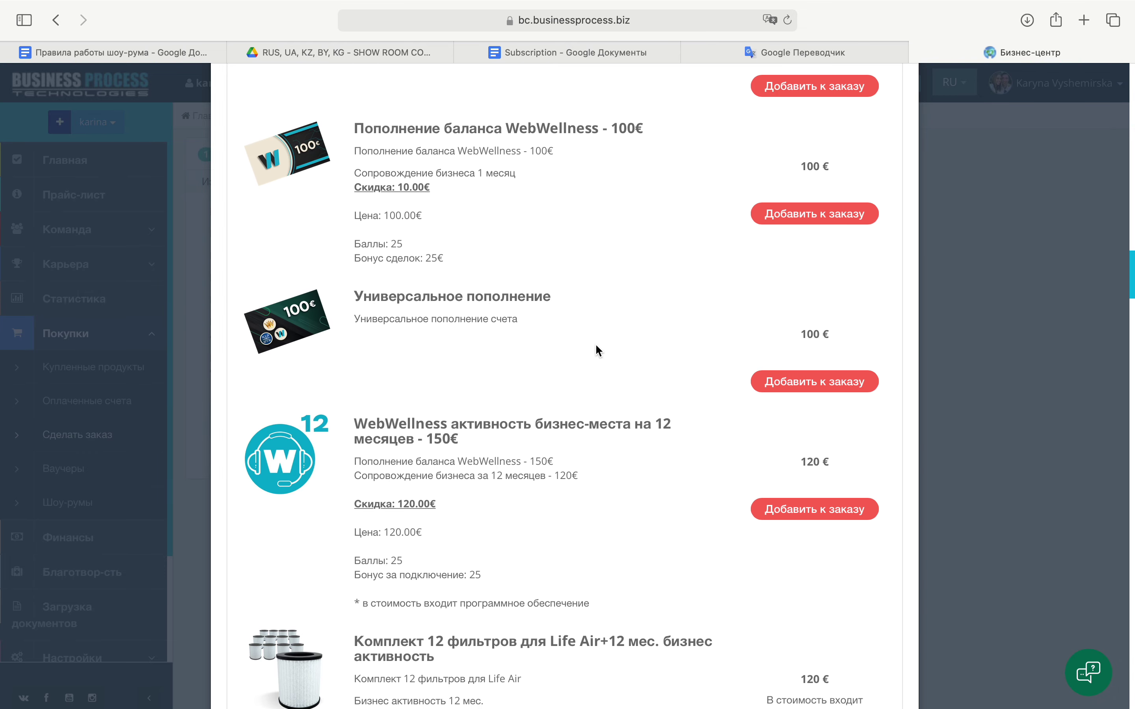
pyautogui.scroll(-1, 596, 347)
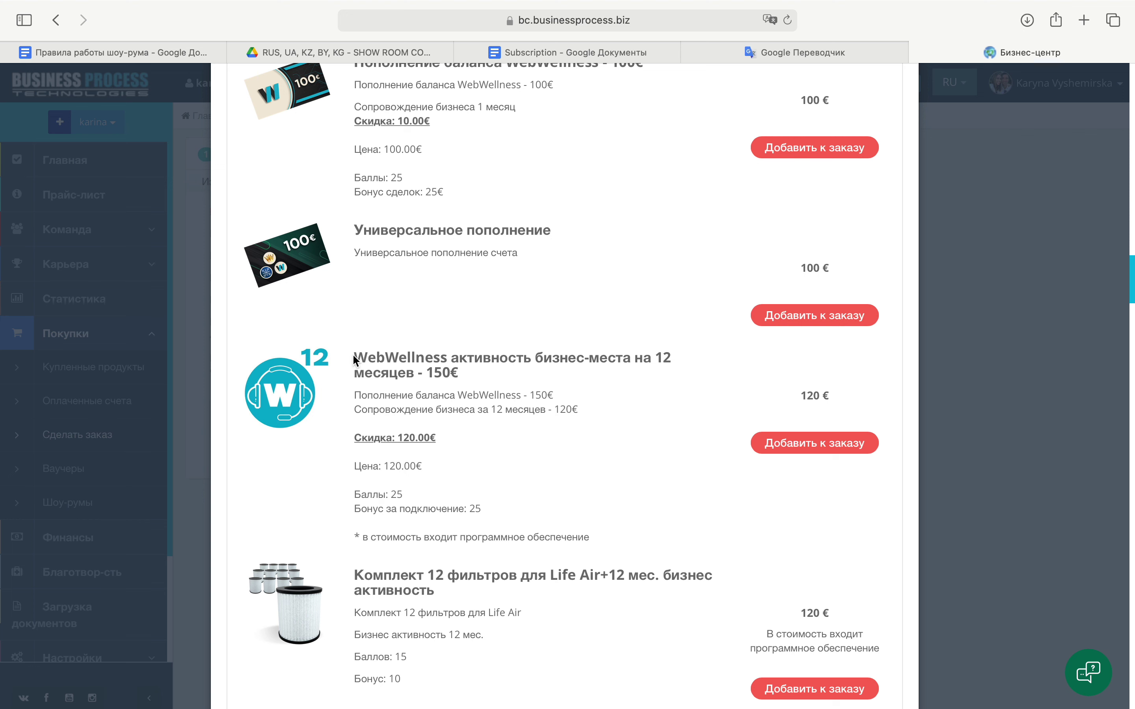
pyautogui.moveTo(354, 360); pyautogui.dragTo(458, 371)
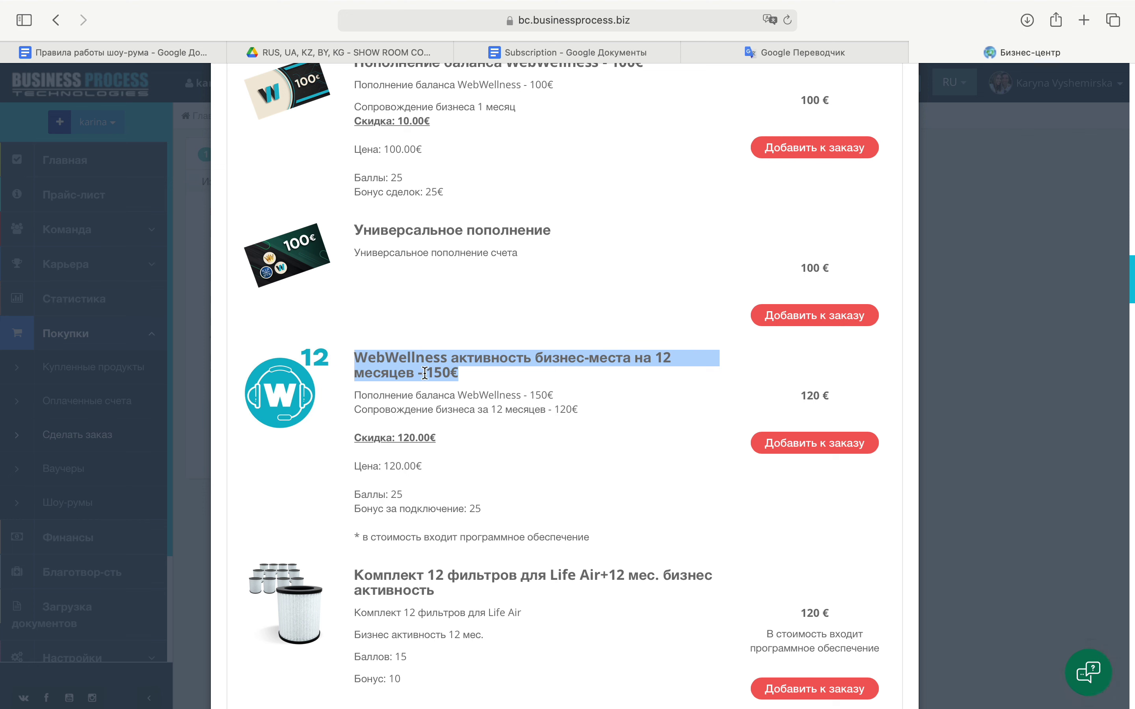
pyautogui.click(468, 379)
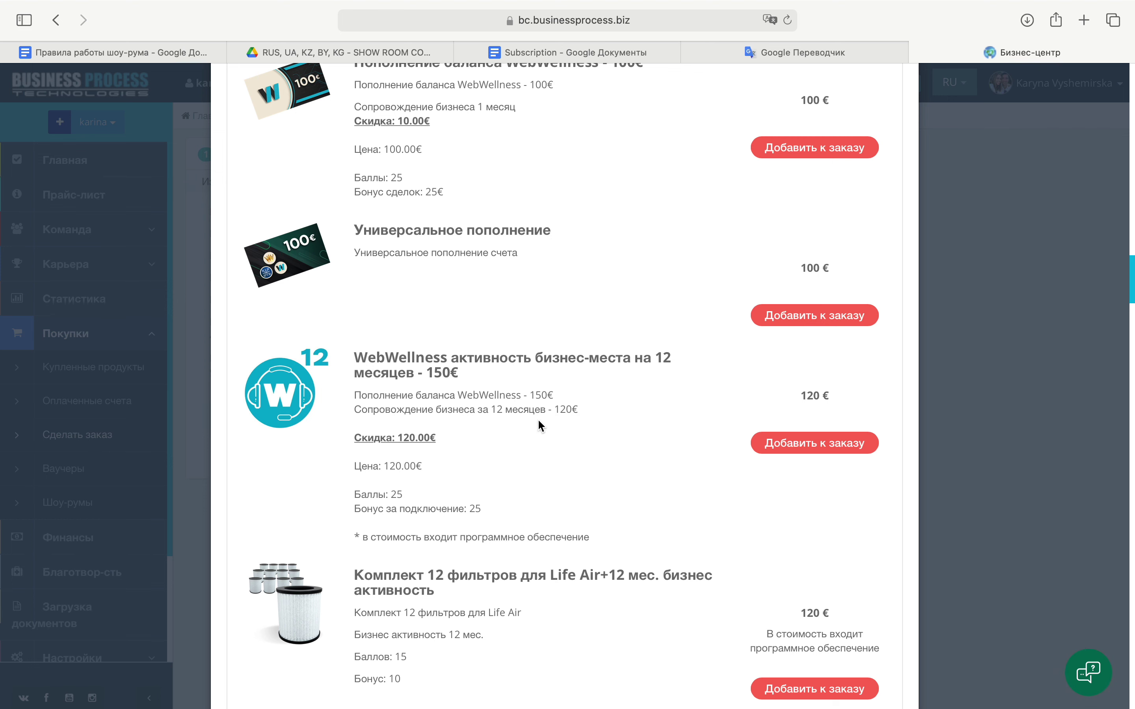
pyautogui.scroll(-3, 514, 471)
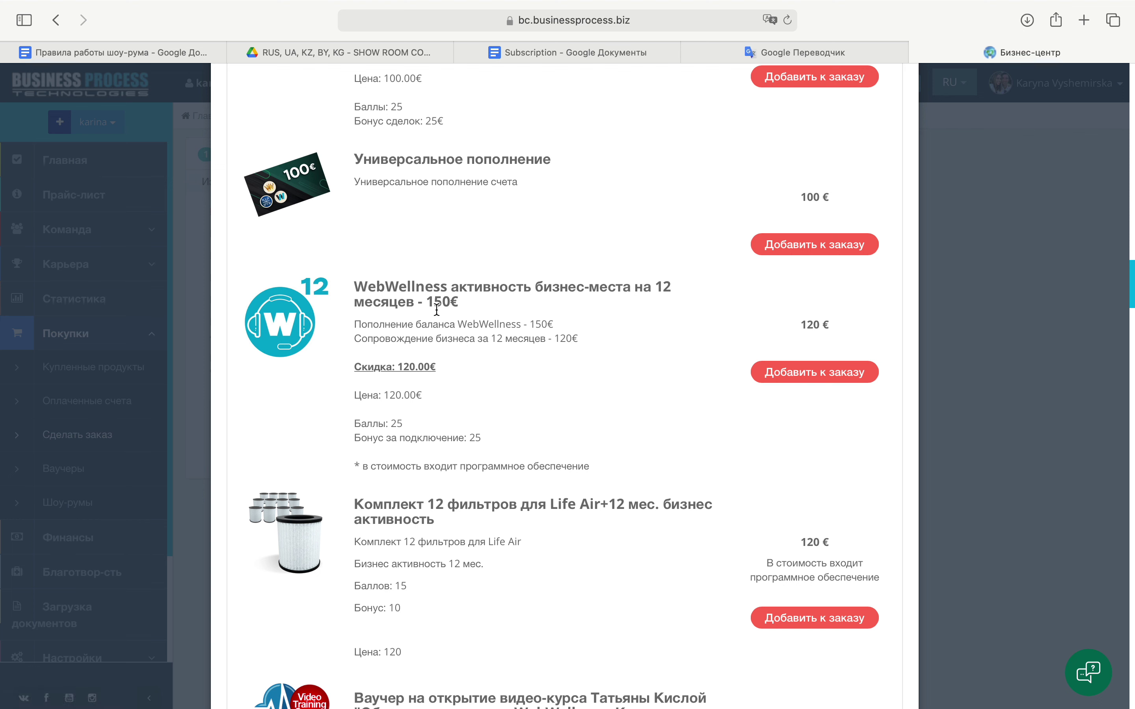
# Step: Find the advantageous 600€ WebWellness balance top-up priced at 365€ in the catalogue and add it to the order
pyautogui.scroll(-15, 580, 482)
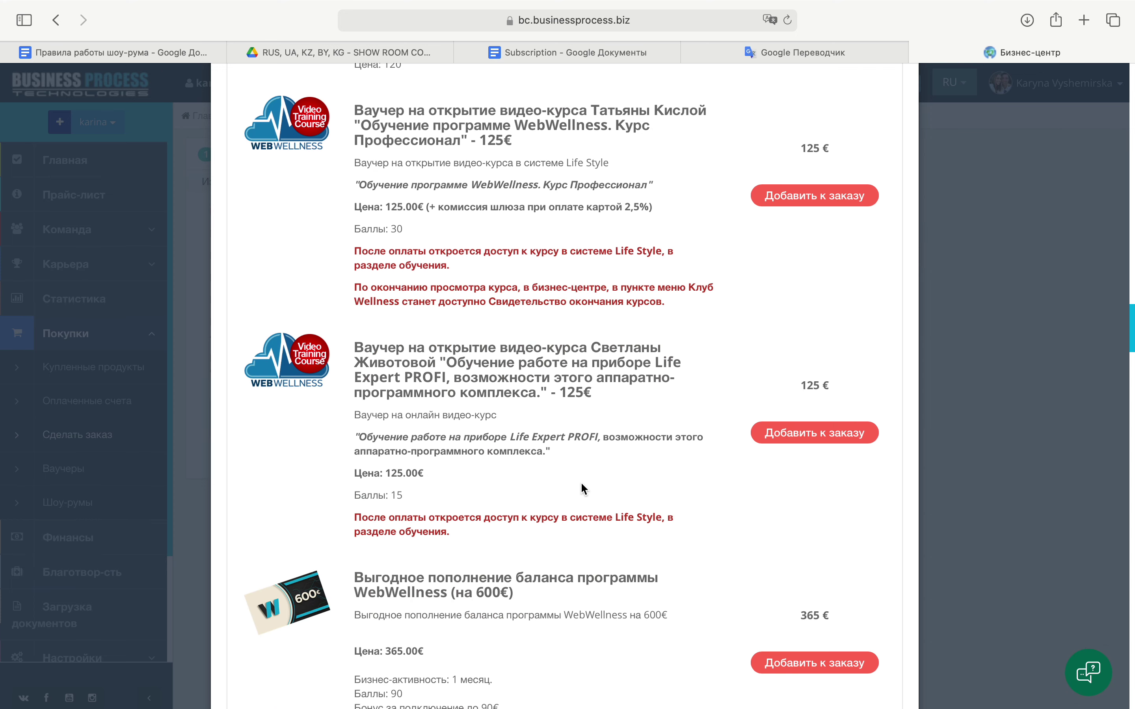
pyautogui.scroll(-3, 581, 484)
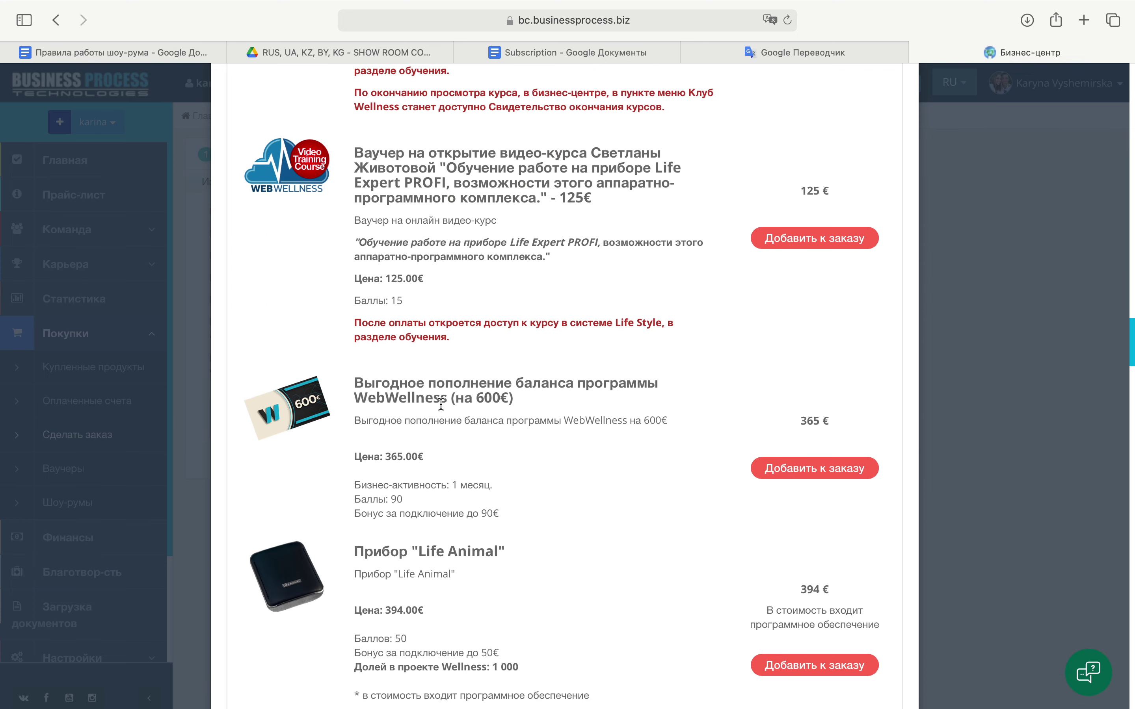
pyautogui.moveTo(799, 421); pyautogui.dragTo(824, 424)
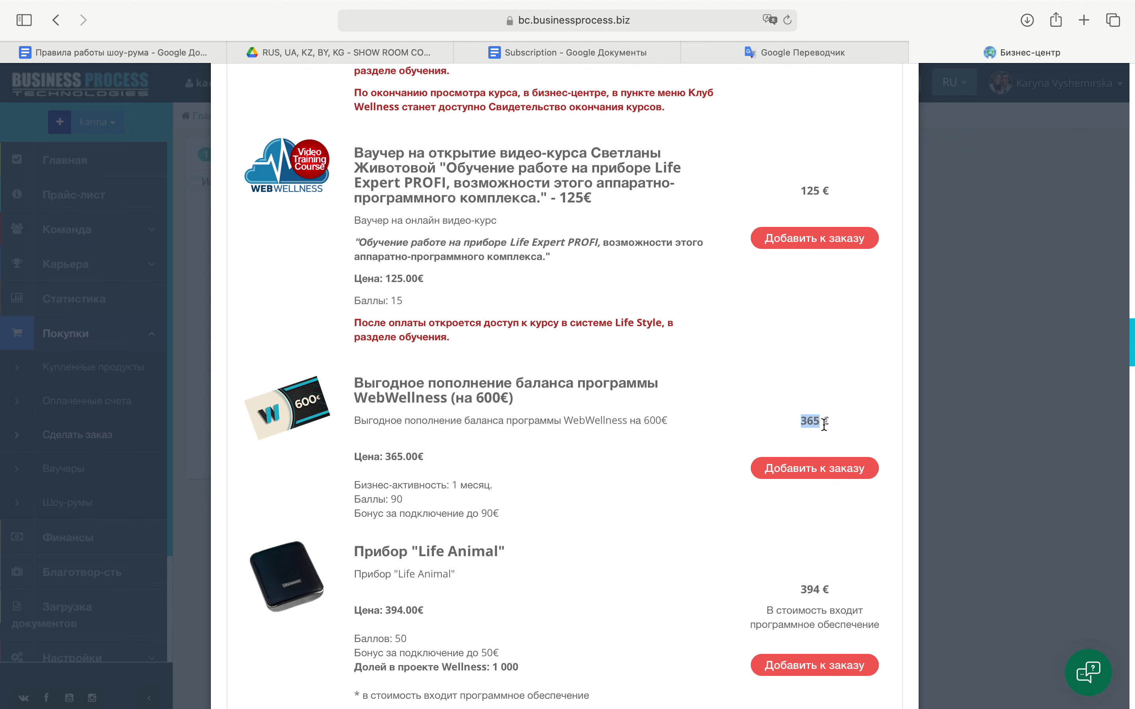
pyautogui.tripleClick(845, 426)
pyautogui.click(849, 430)
pyautogui.click(791, 472)
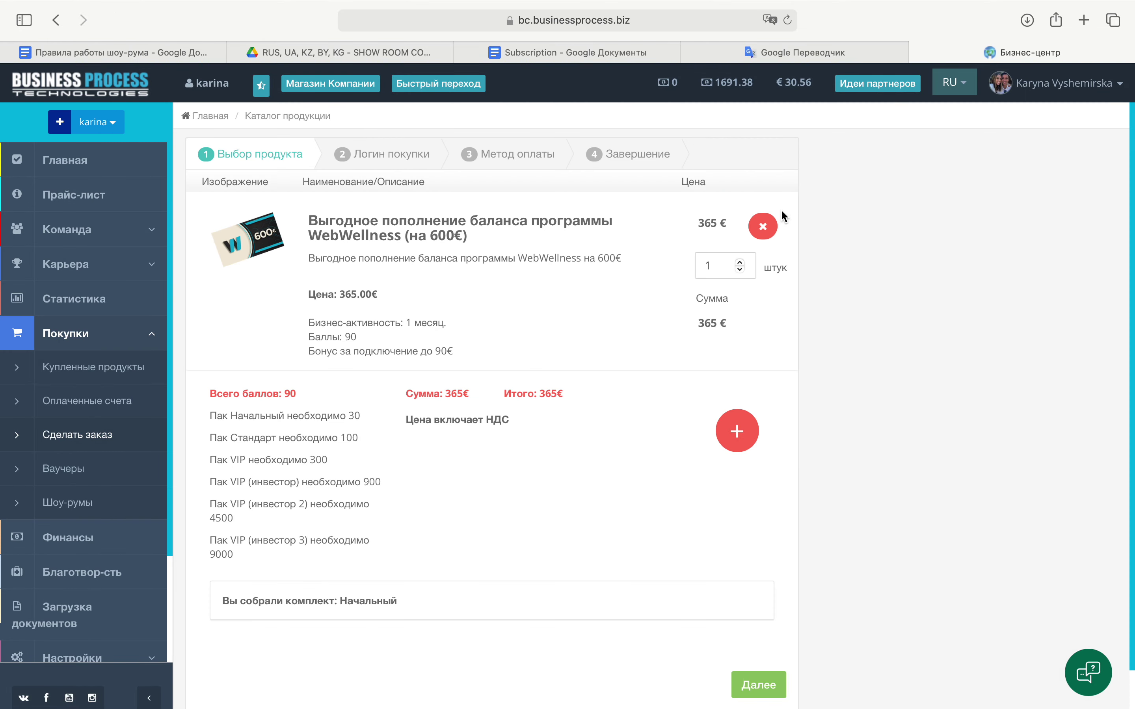
# Step: Accept the order contents with one top-up and keep the purchase on the account's own login
pyautogui.scroll(-2, 643, 411)
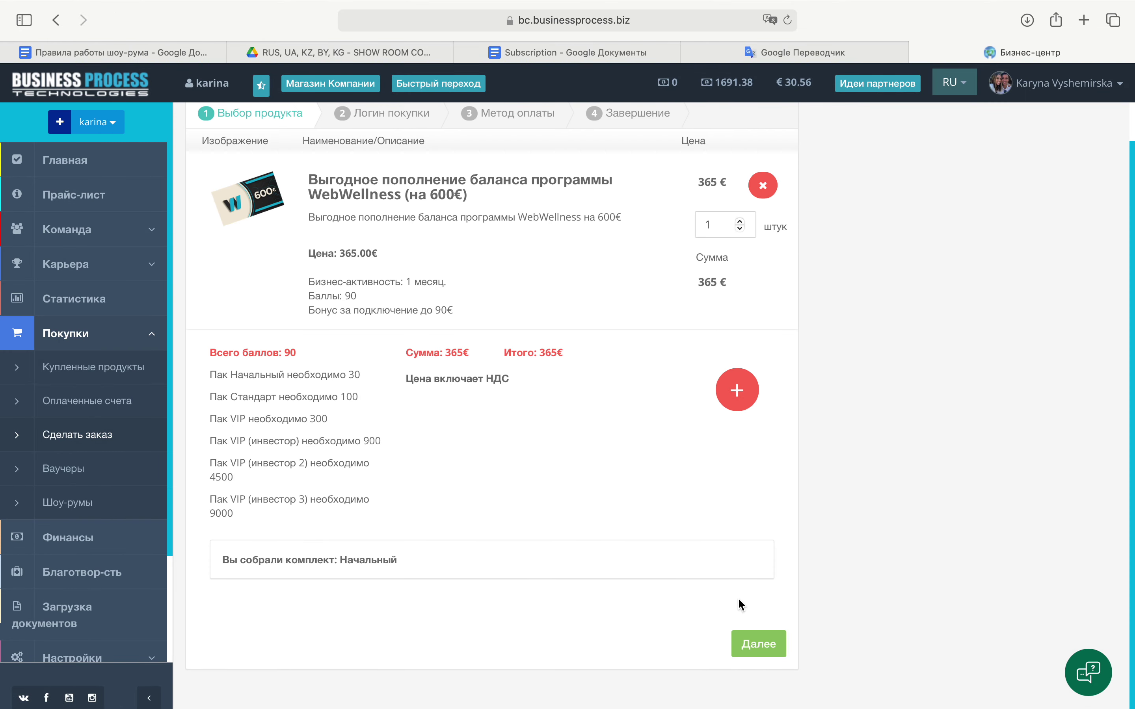
pyautogui.click(752, 643)
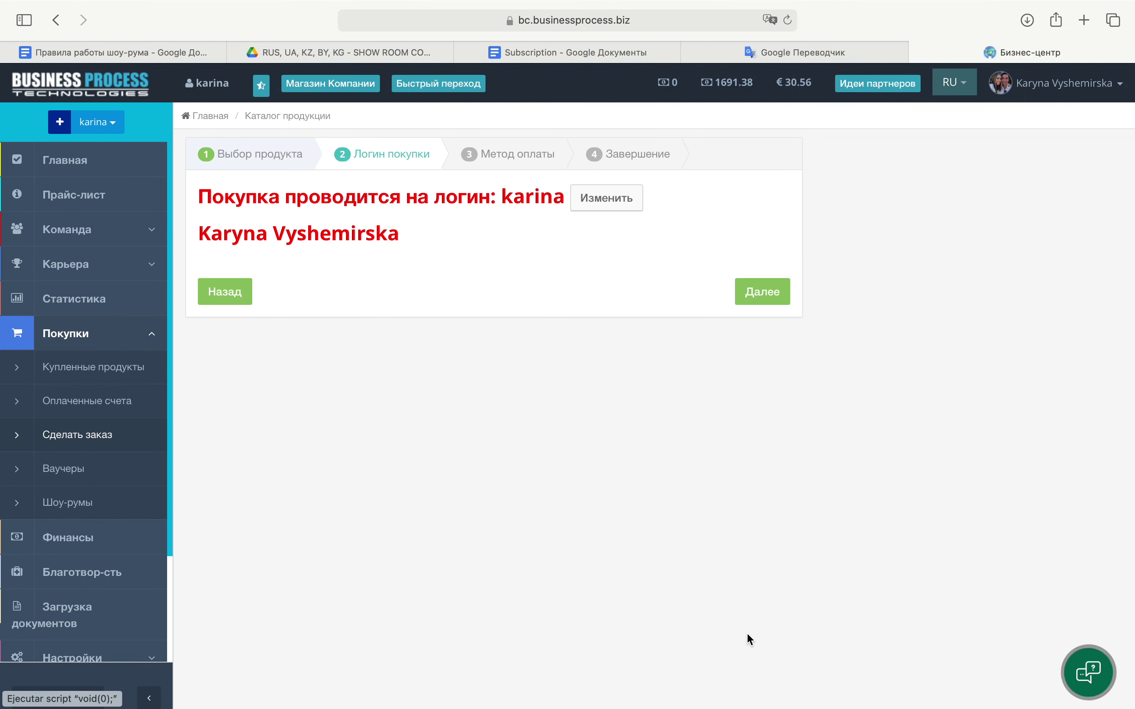
pyautogui.click(770, 303)
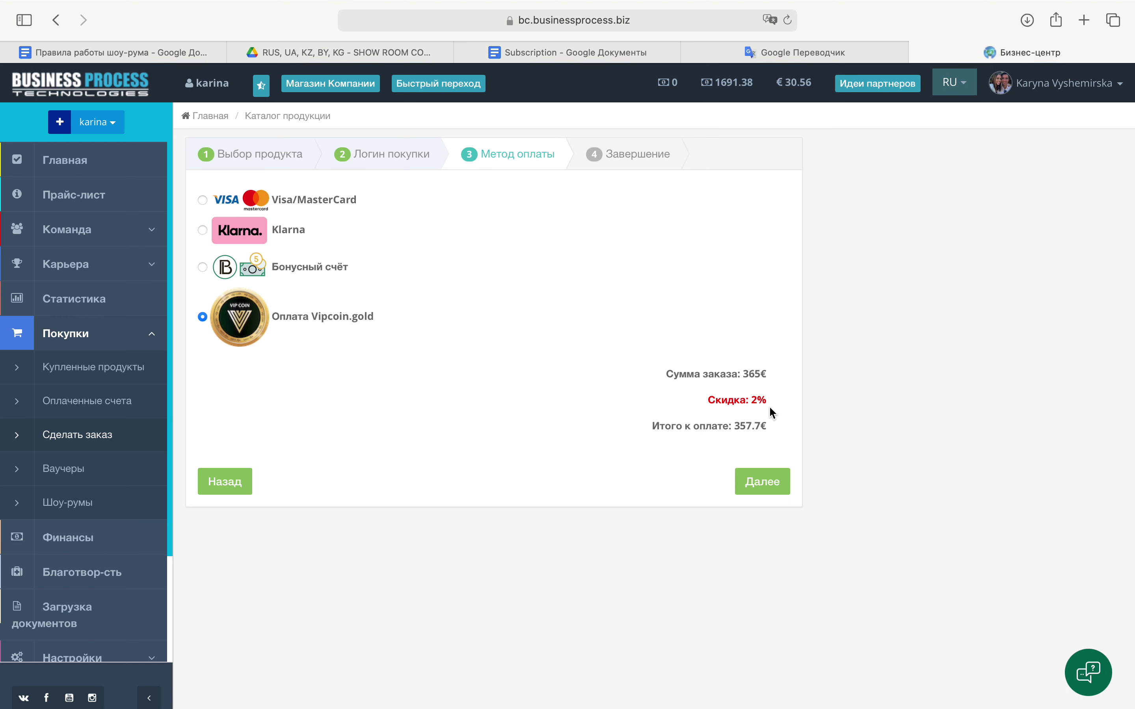
# Step: Try the bonus account and Klarna payment options, then select Visa/MasterCard as the payment method and continue
pyautogui.click(203, 268)
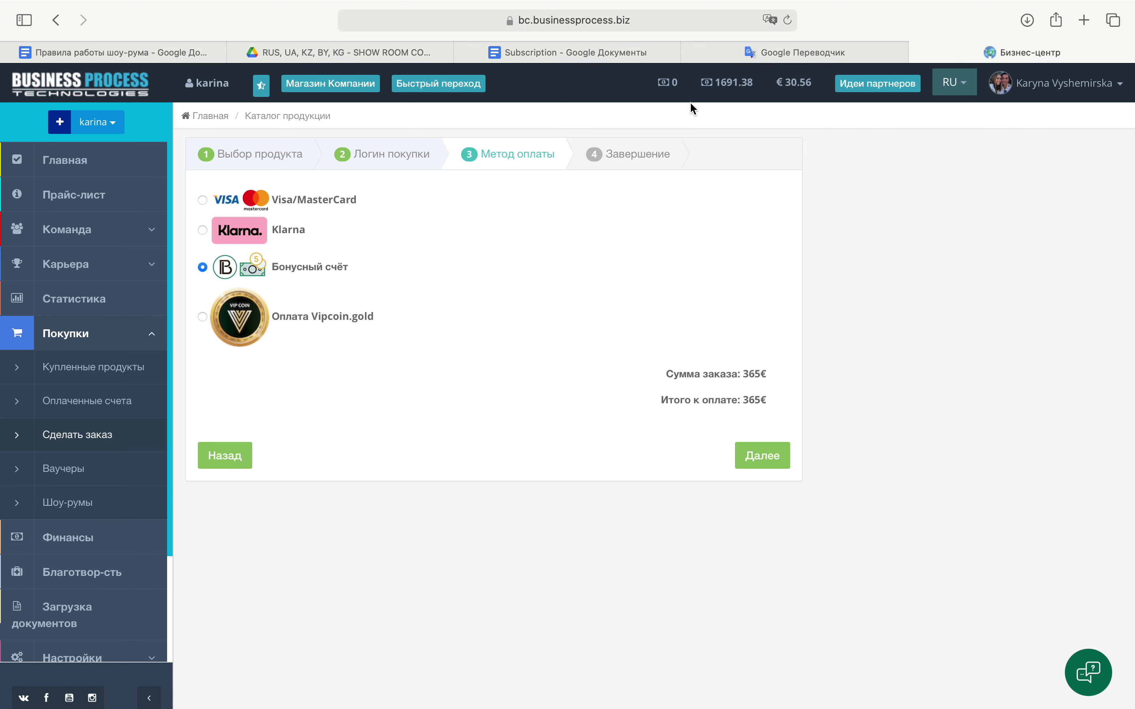
pyautogui.click(203, 231)
pyautogui.click(202, 200)
pyautogui.click(745, 457)
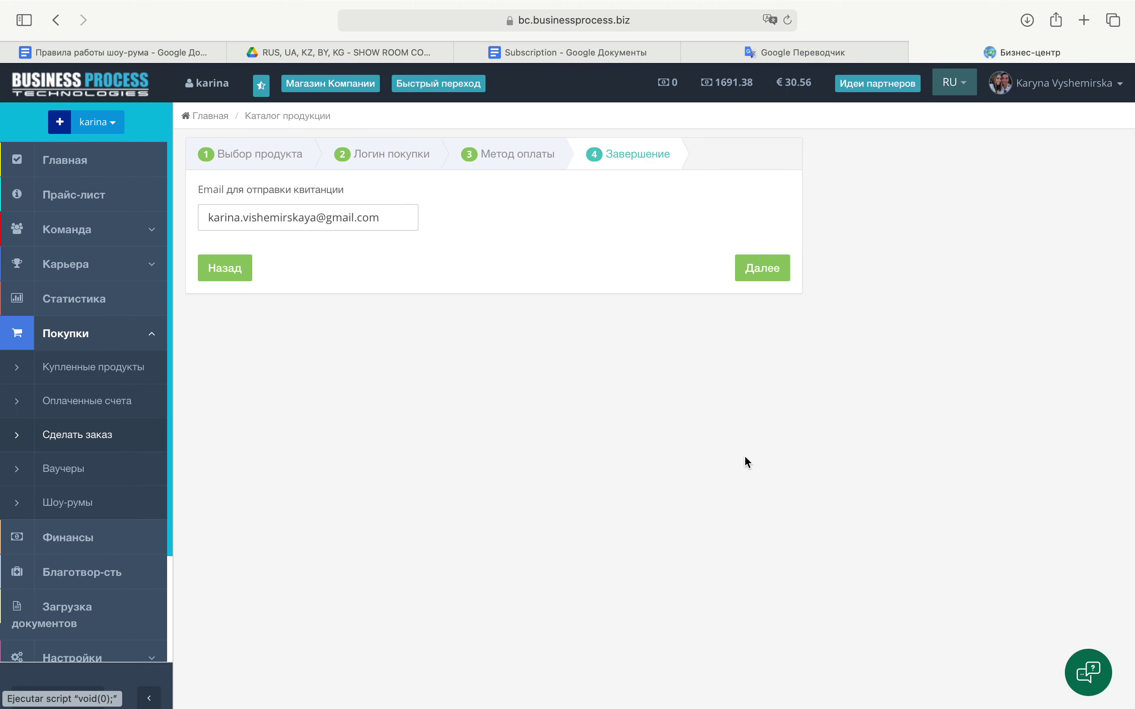
# Step: Place the order with the prefilled receipt e-mail and proceed to payment in the partner's online store
pyautogui.click(768, 271)
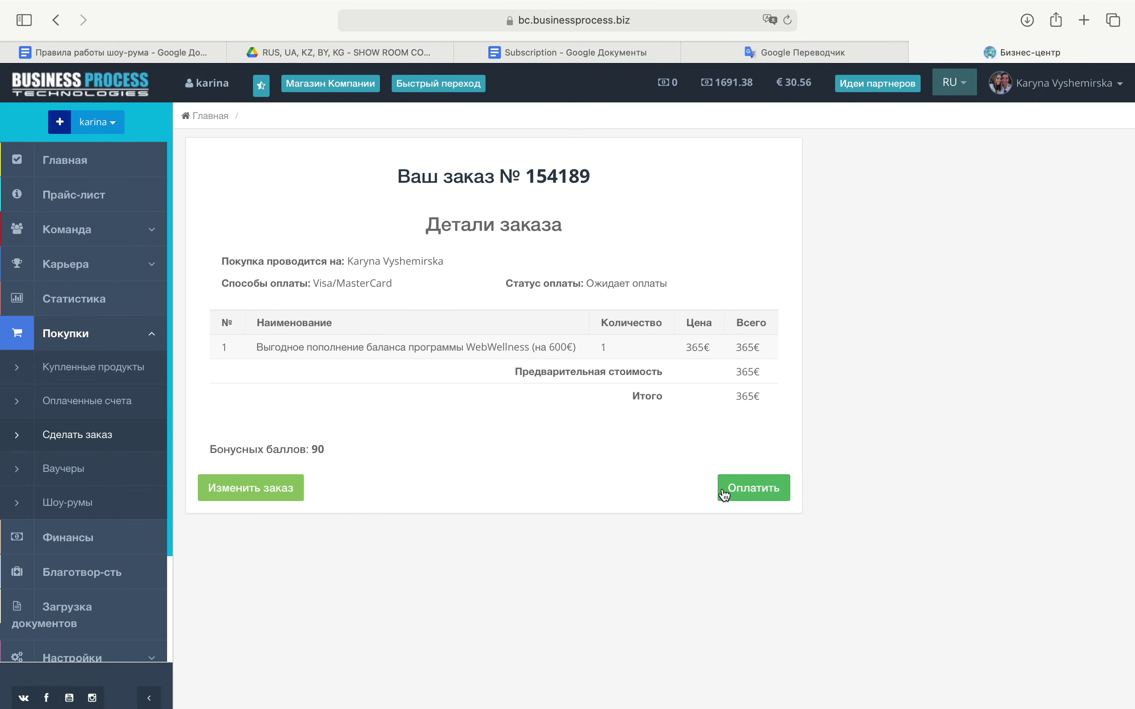
pyautogui.click(741, 496)
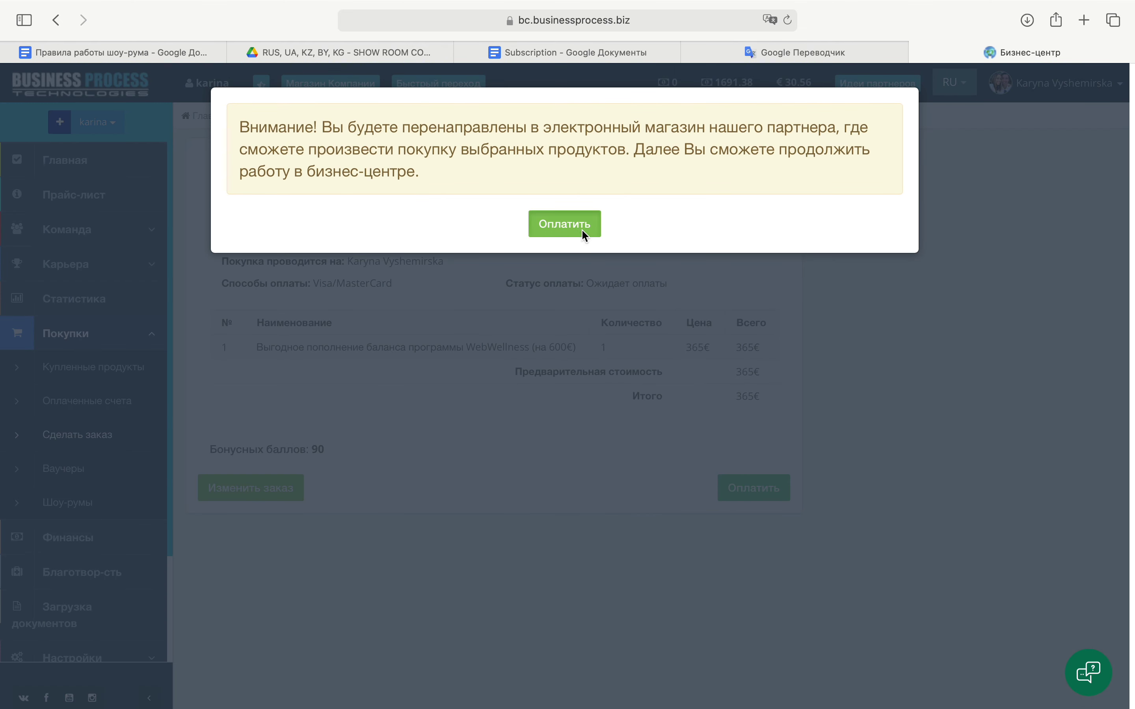
pyautogui.click(565, 225)
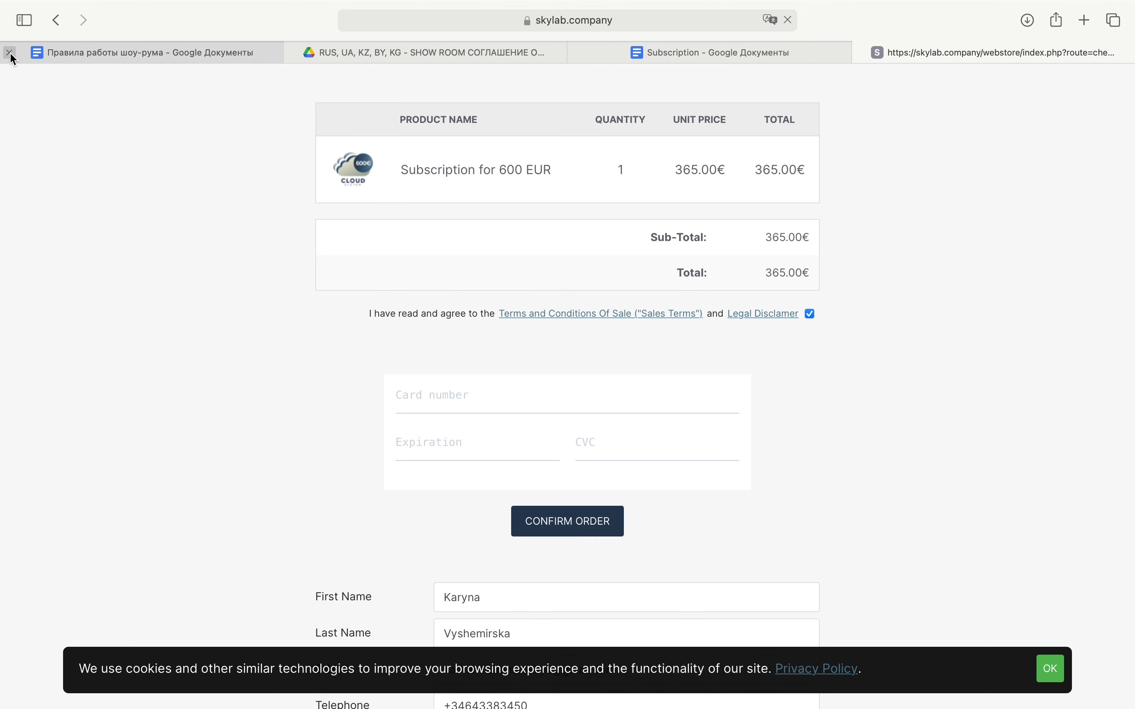
# Step: Close the show-room rules document tab and examine the card and billing fields on the store's checkout page
pyautogui.click(8, 52)
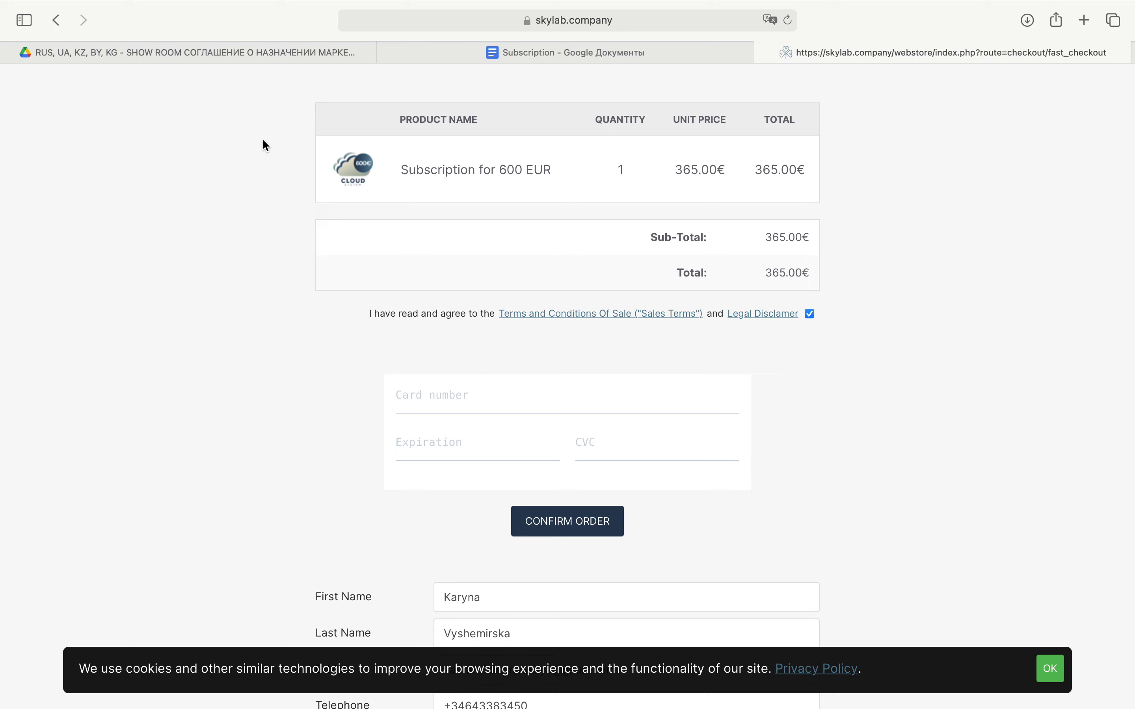
pyautogui.scroll(-5, 755, 490)
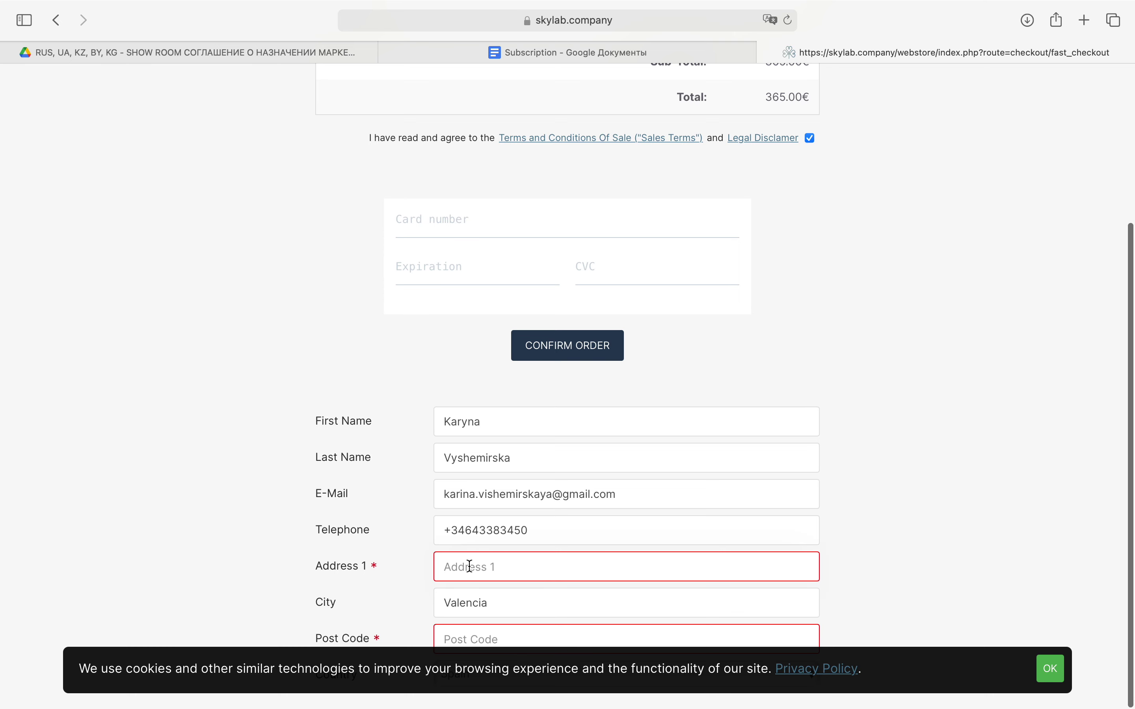
pyautogui.scroll(4, 401, 359)
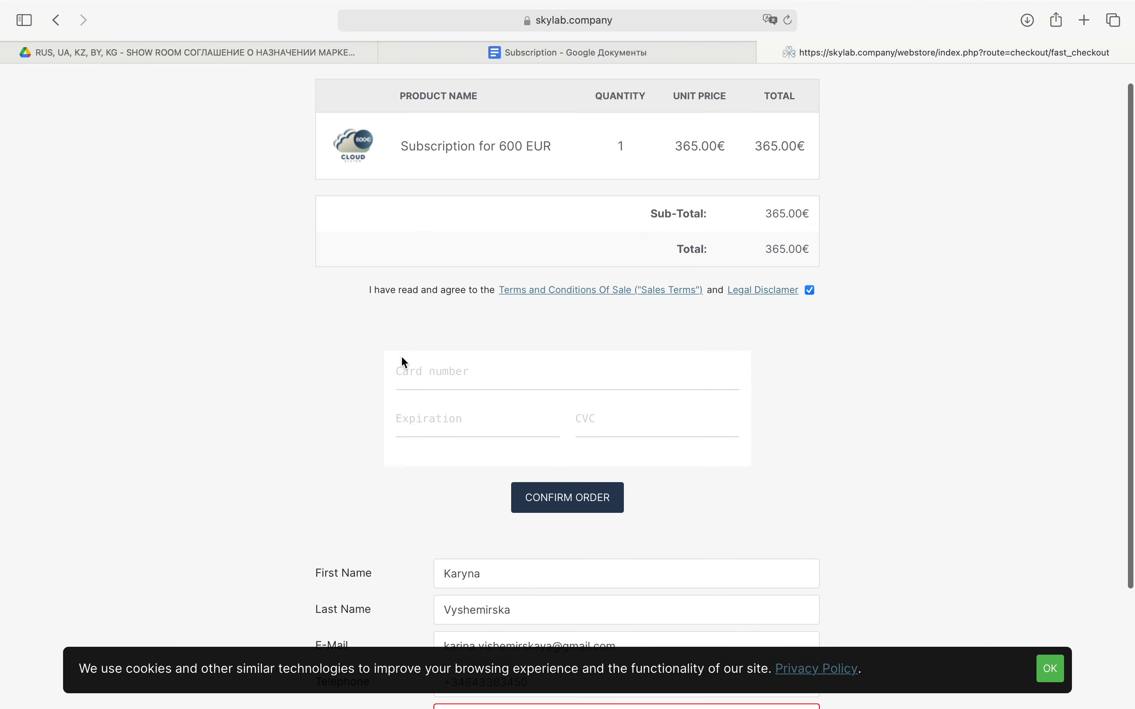